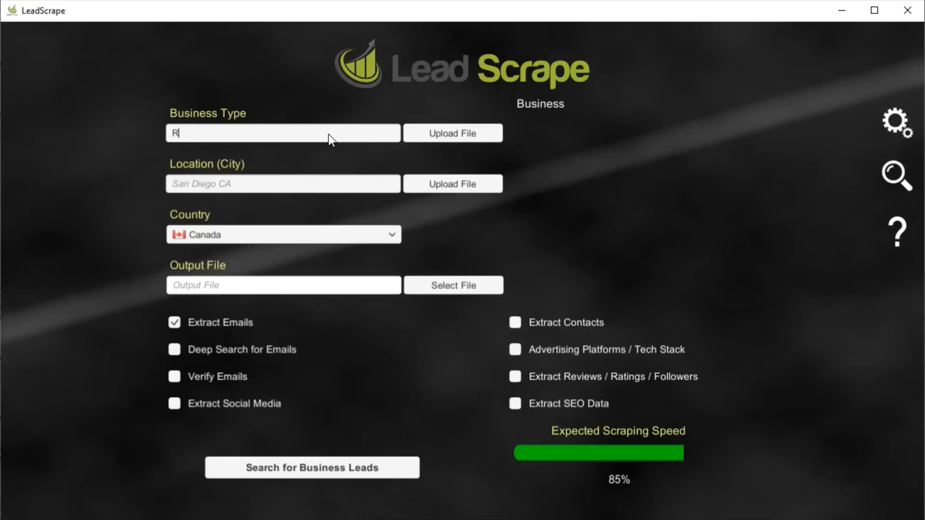
Enter Restaurant as the business type and Toronto as the city for the lead search.
left_click(316, 169)
left_click(274, 187)
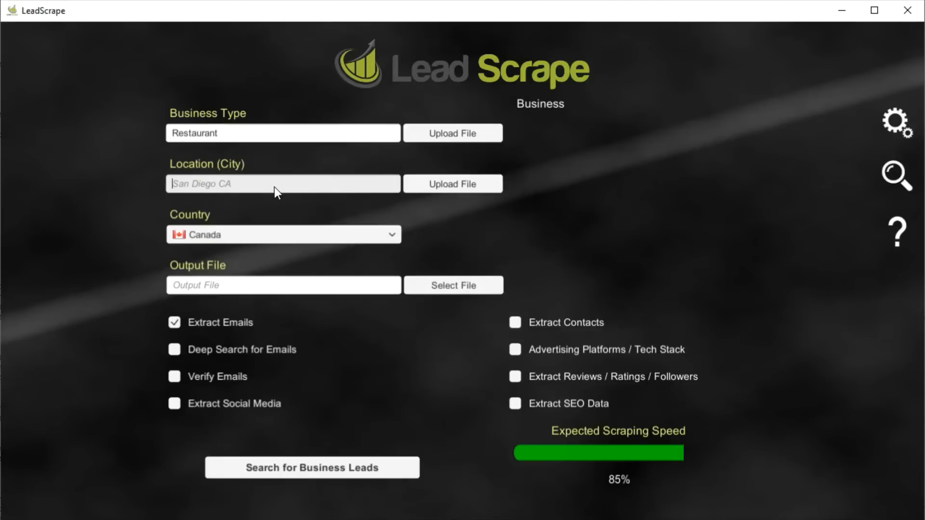
type("Toronto")
left_click(318, 217)
Set the output file to MySavedFile in the desktop's LeadScrape folder.
left_click(459, 288)
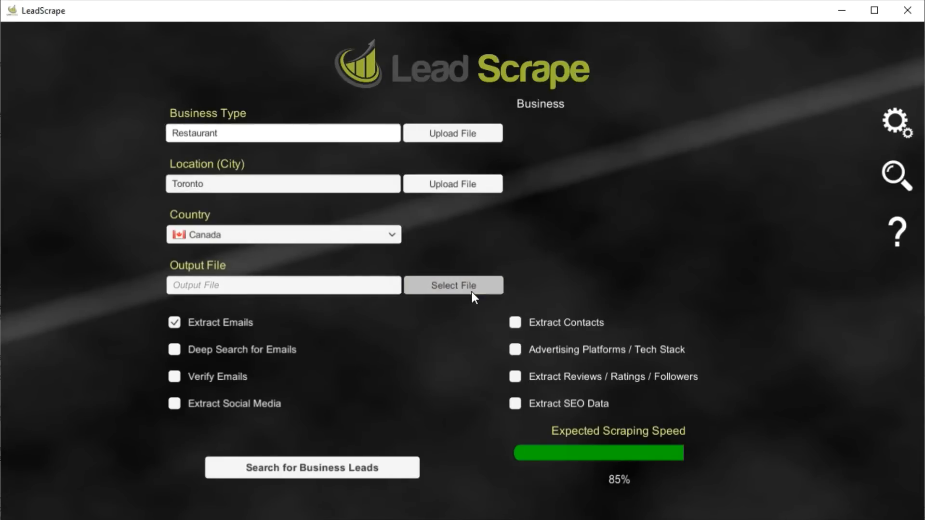
double_click(275, 125)
left_click(470, 294)
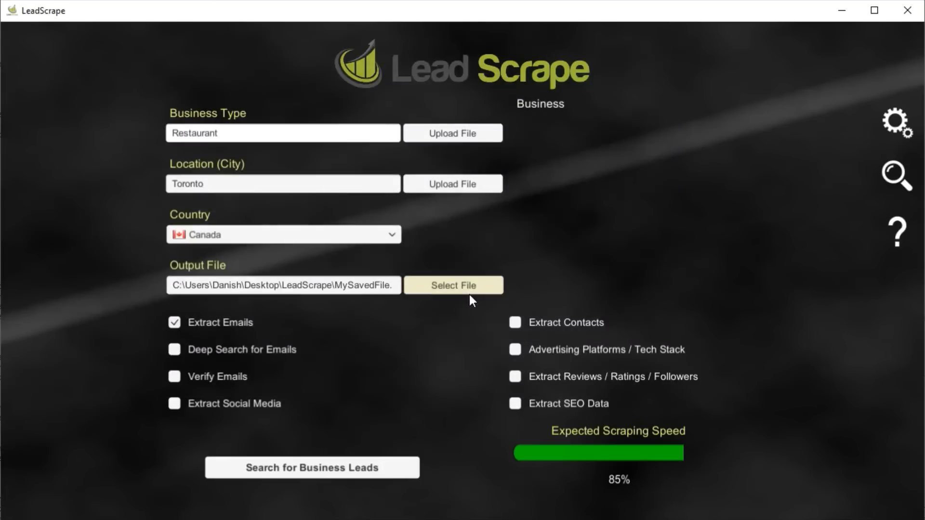
Enable all remaining email, social media, contact, tech stack, review and SEO extraction options, and start the business lead search.
left_click(174, 347)
left_click(173, 376)
left_click(175, 404)
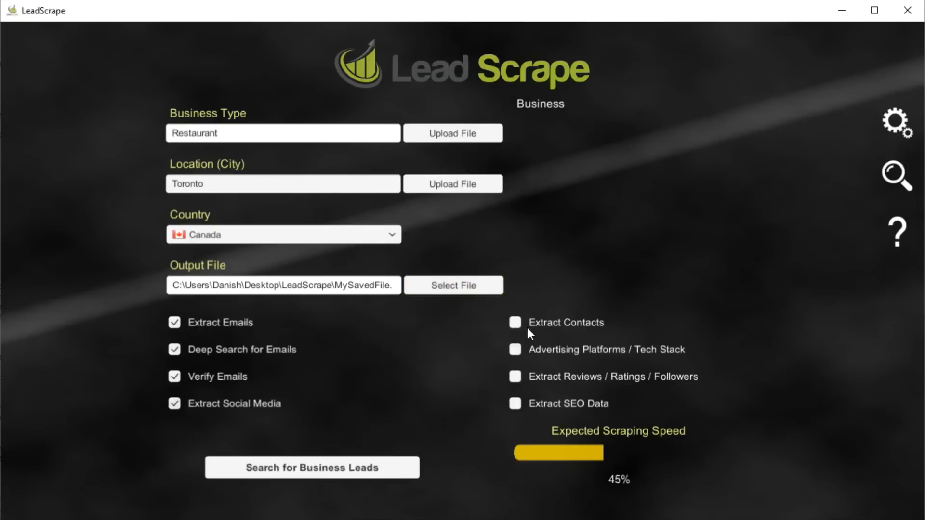
left_click(516, 323)
left_click(514, 350)
left_click(515, 376)
left_click(515, 404)
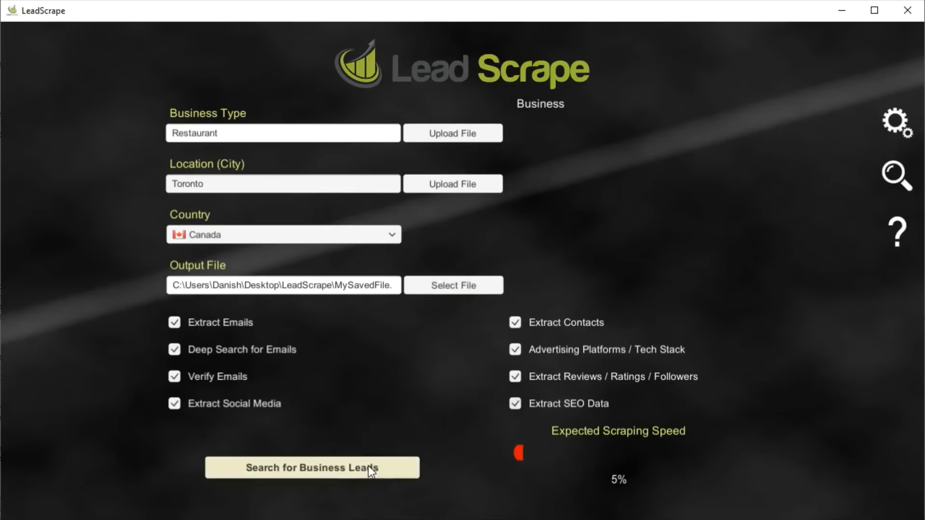
left_click(368, 466)
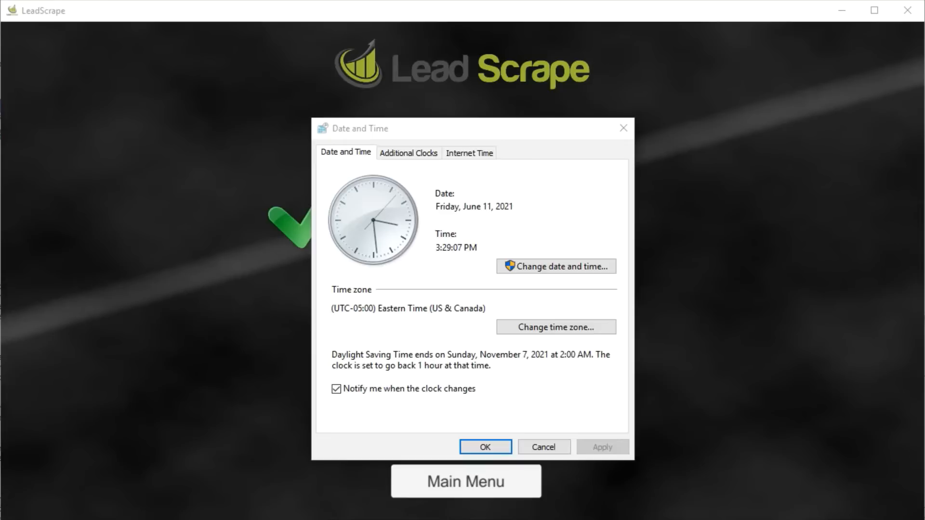
Dismiss the Date and Time window and look through the exported leads in Excel, including the company, address and phone columns.
left_click(501, 447)
left_click(524, 350)
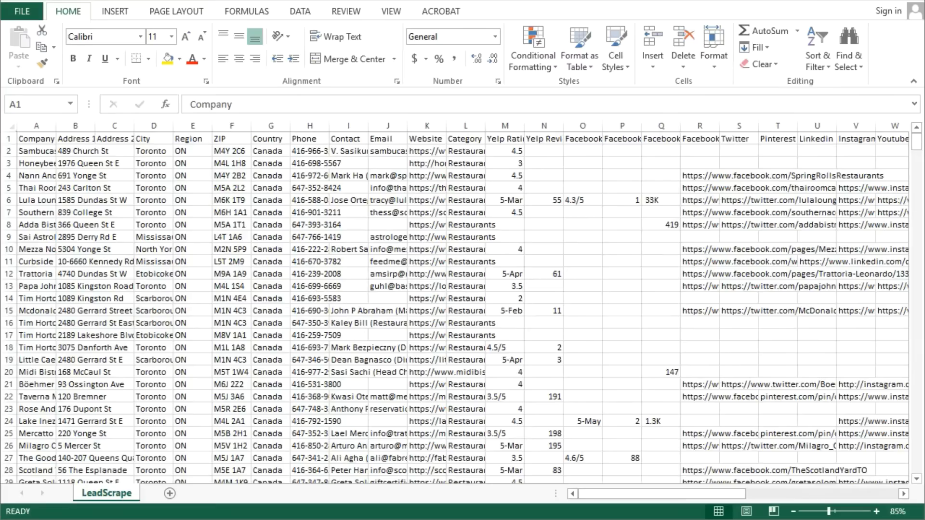
left_click_drag(916, 142, 917, 466)
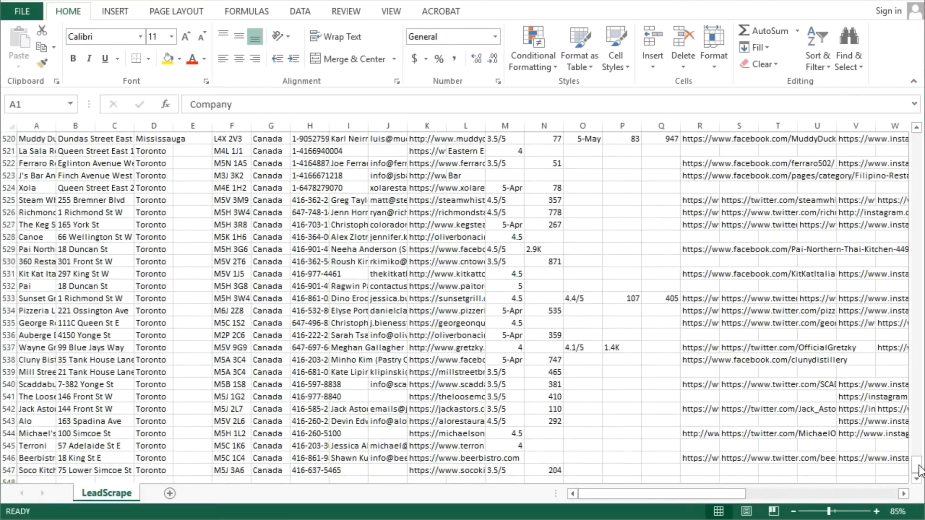
left_click_drag(919, 471, 916, 140)
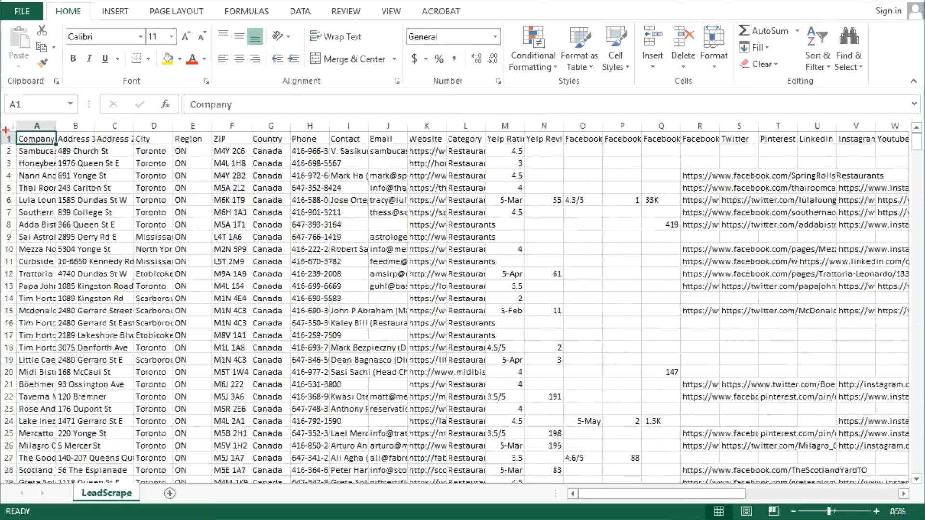
mouse_move(17, 276)
left_mouse_down()
mouse_move(18, 288)
mouse_move(343, 287)
mouse_move(337, 97)
mouse_move(8, 117)
left_mouse_up()
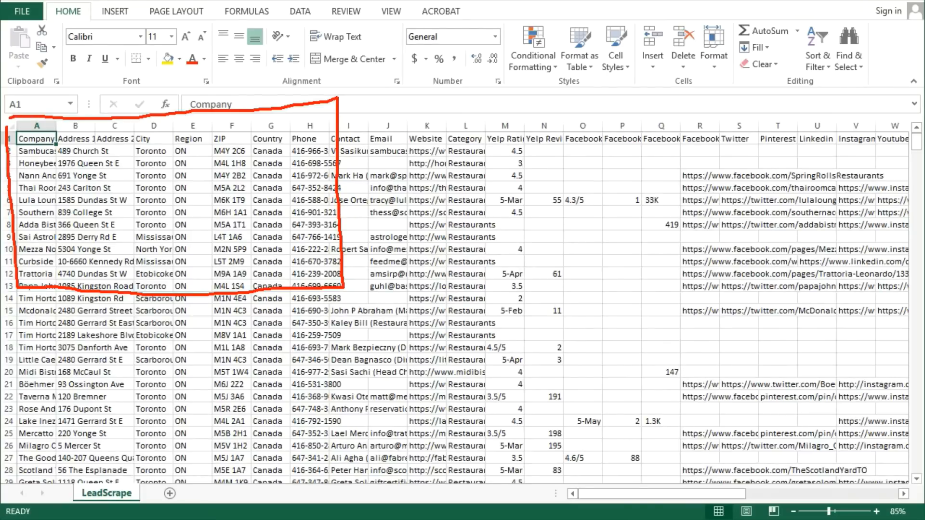
key("Escape")
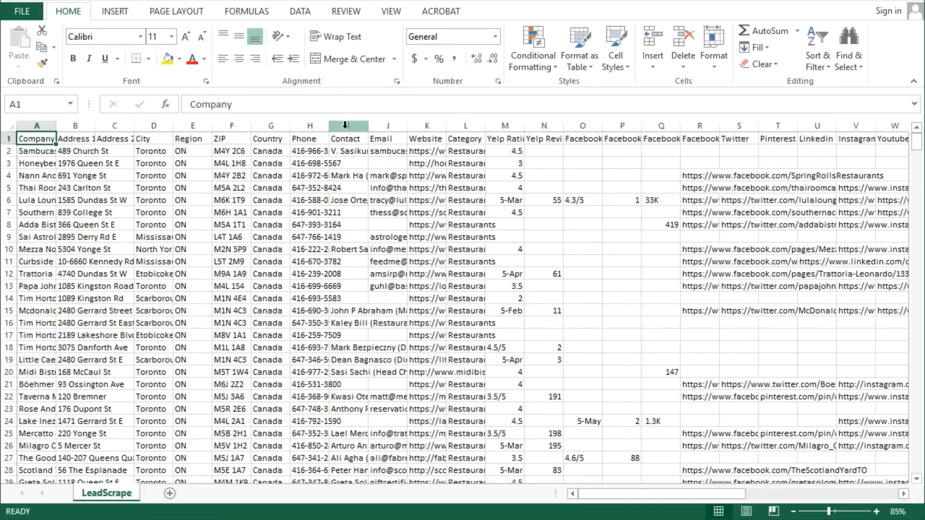
Examine the Contact and Email columns of the exported leads.
left_click(346, 125)
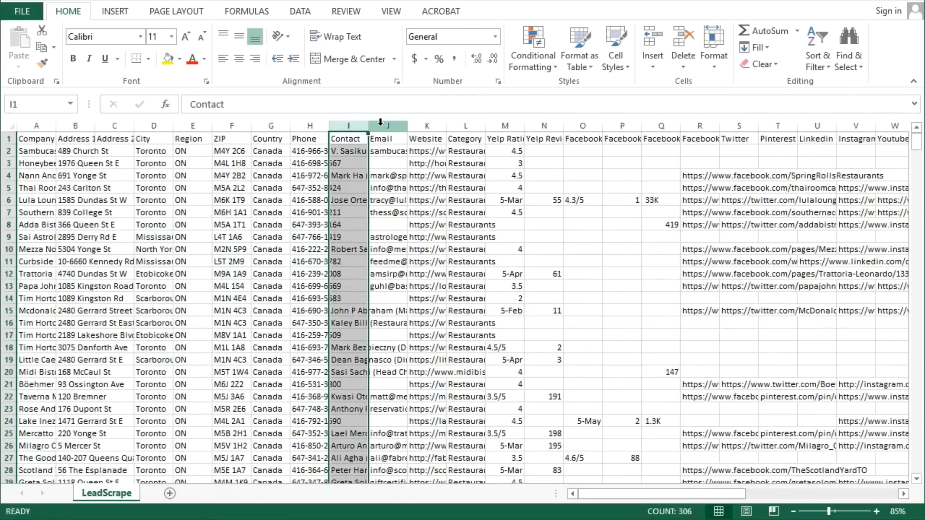
left_click(380, 125)
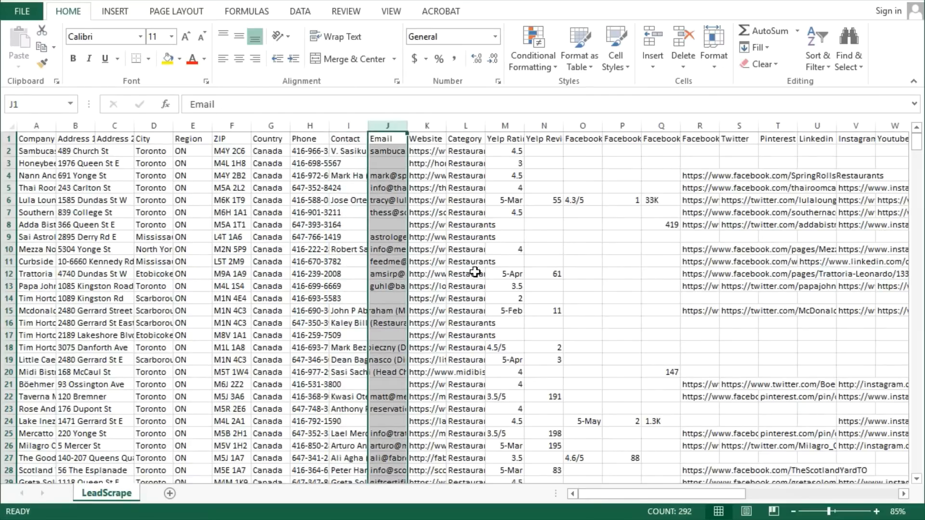
left_click(475, 272)
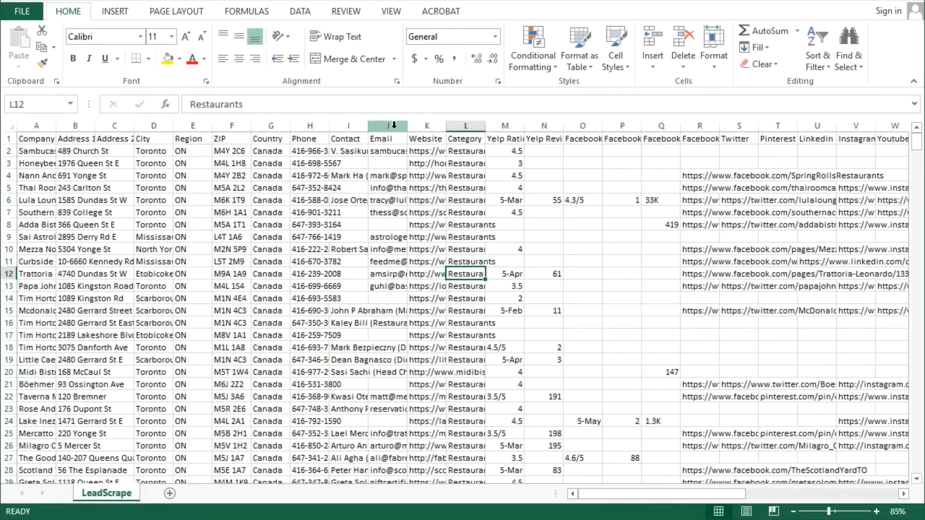
left_click(394, 125)
left_click_drag(917, 141, 902, 474)
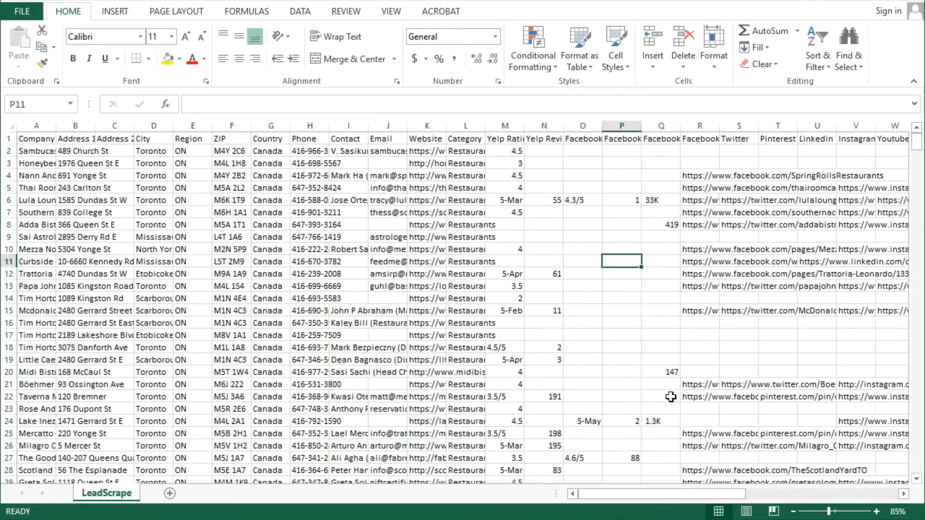
Examine the Yelp Rating, Facebook Rating and social media profile columns of the exported leads.
left_click_drag(692, 497, 745, 497)
left_click(270, 139)
left_click(233, 139)
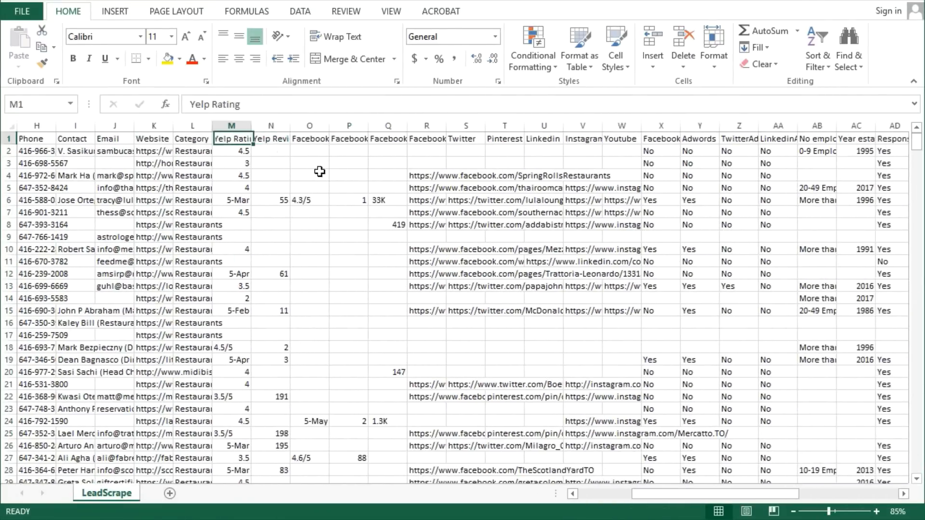
left_click(318, 137)
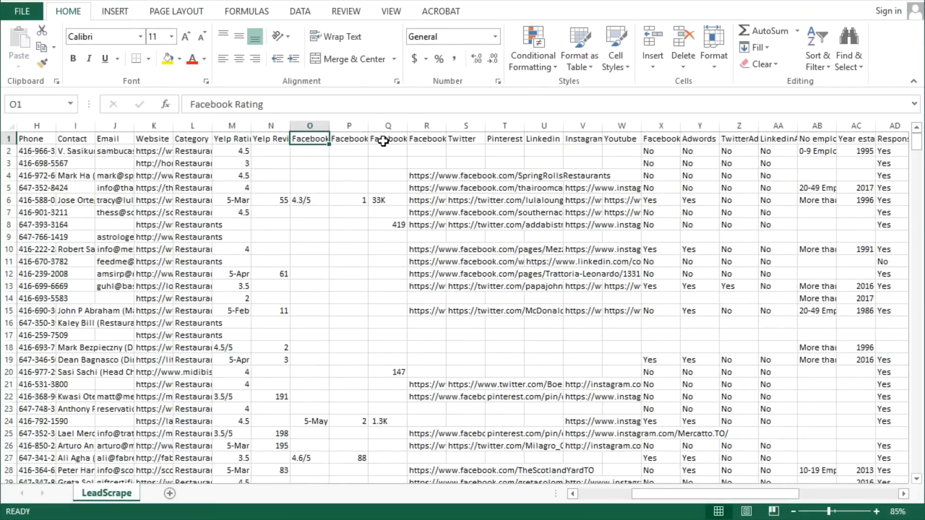
left_click(383, 140)
left_click(439, 142)
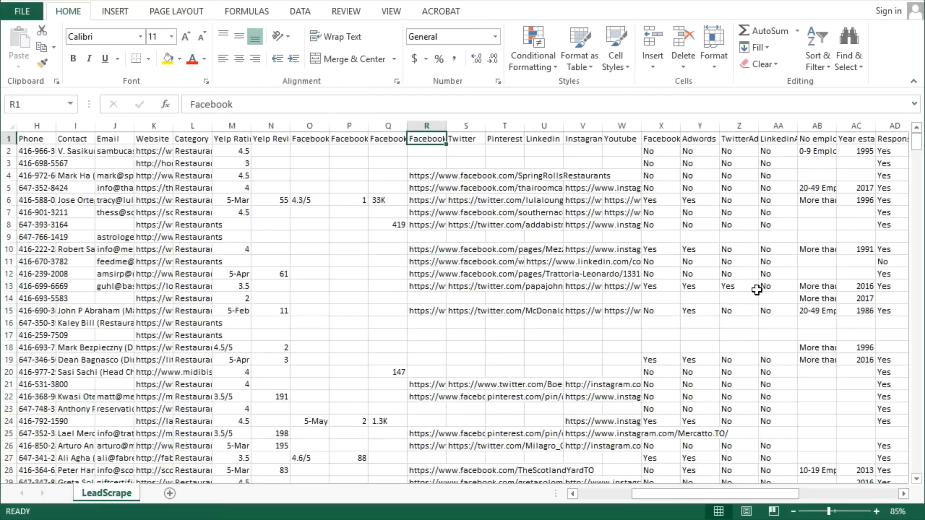
left_click(674, 259)
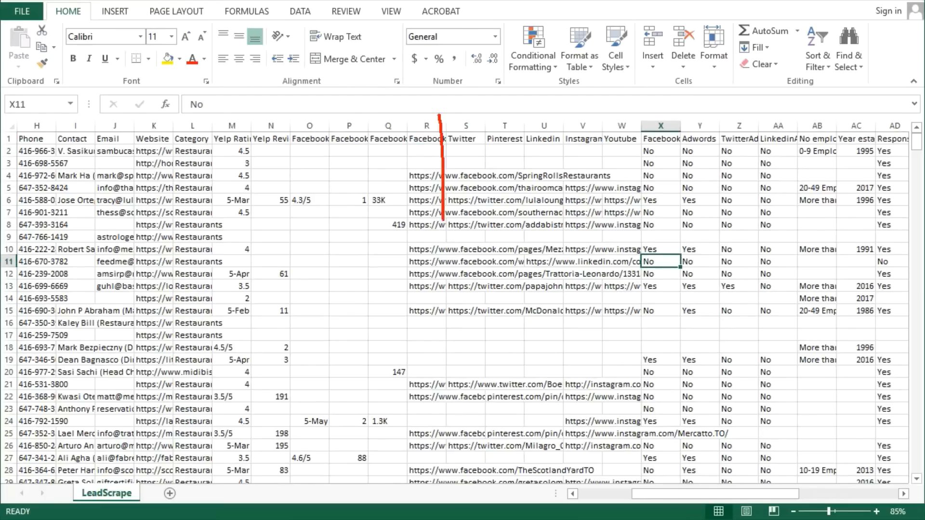
Examine the advertising platform, number of employees and year established columns of the leads.
left_click_drag(675, 497, 758, 495)
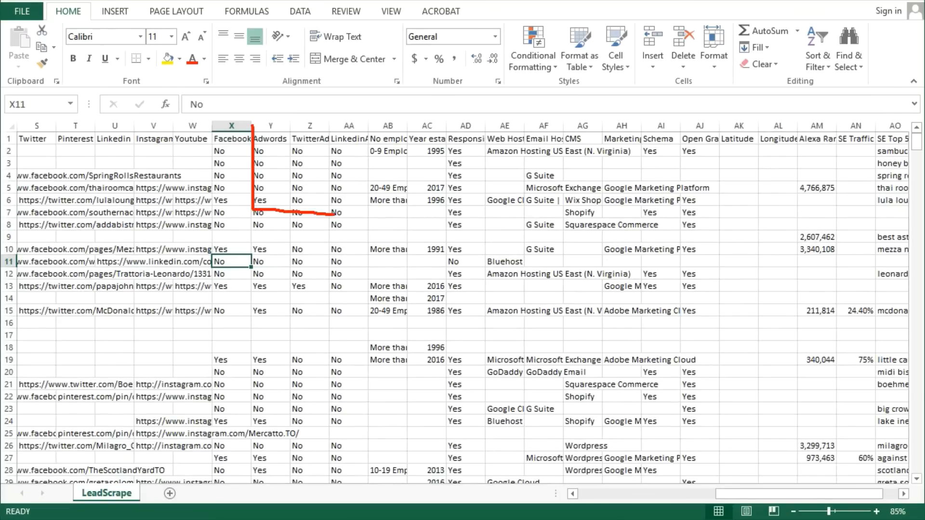
key("Escape")
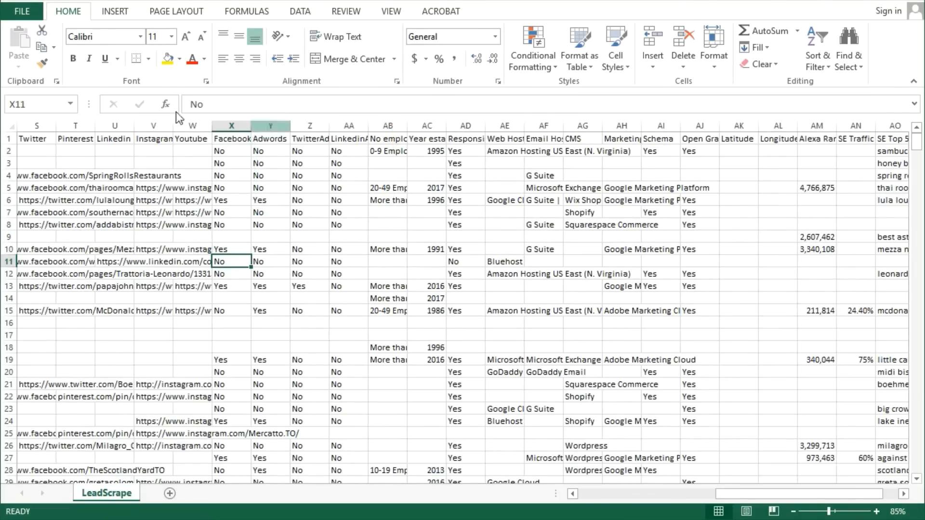
left_click(419, 173)
left_click(388, 153)
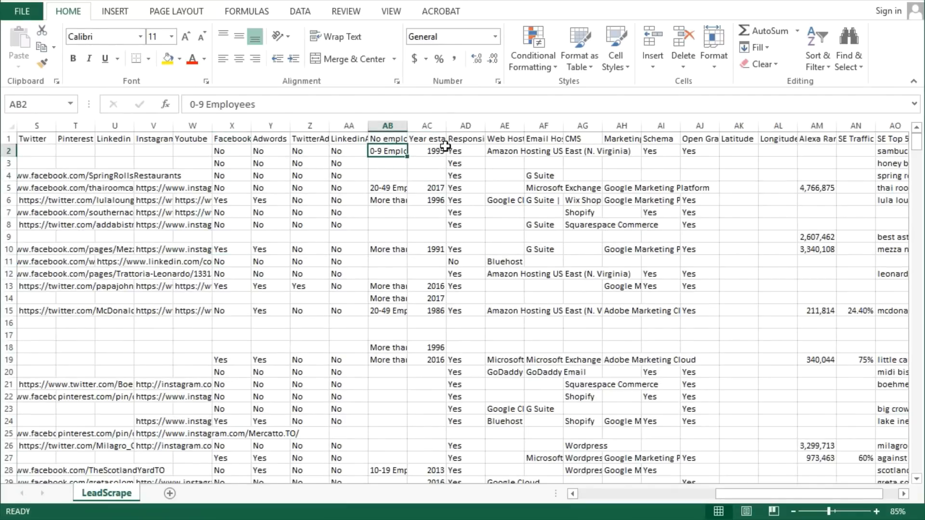
left_click(438, 150)
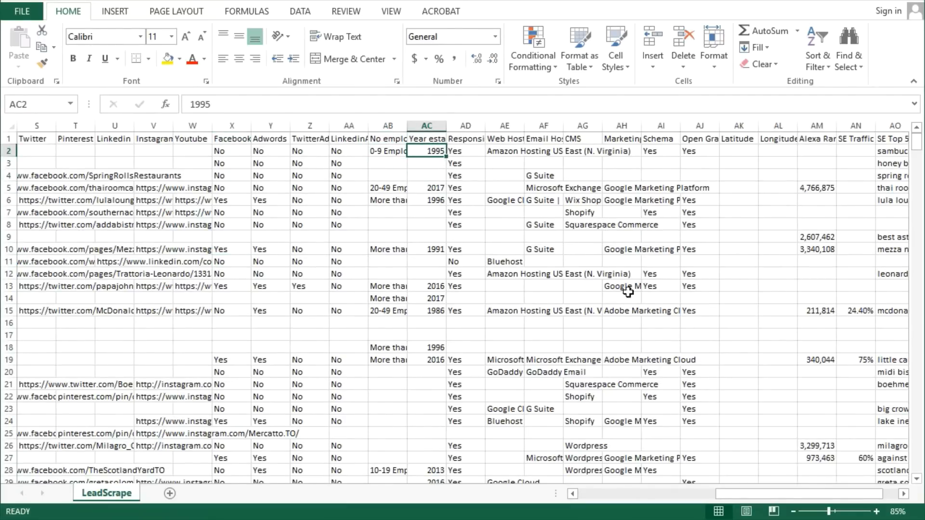
Examine the Responsive, Web Hosting, Schema, Alexa rank and search keyword columns of the leads.
left_click_drag(795, 494, 818, 494)
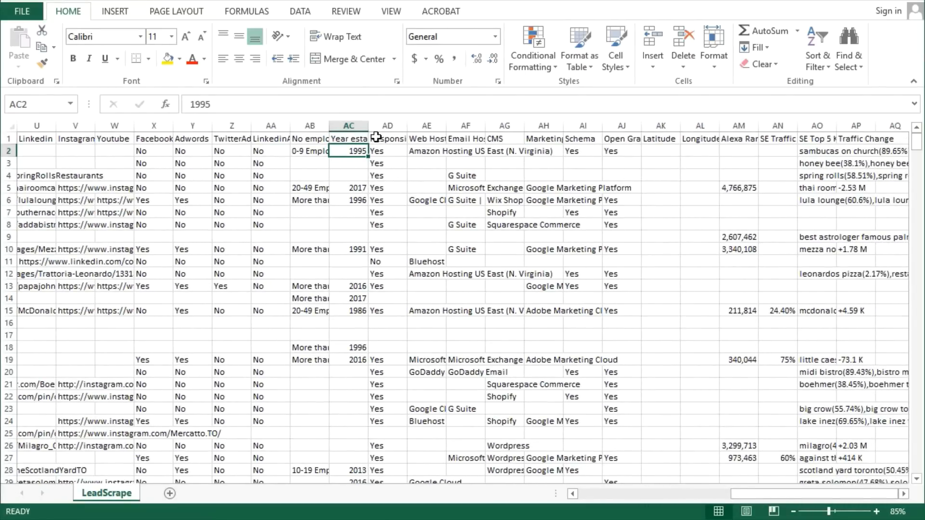
left_click(377, 139)
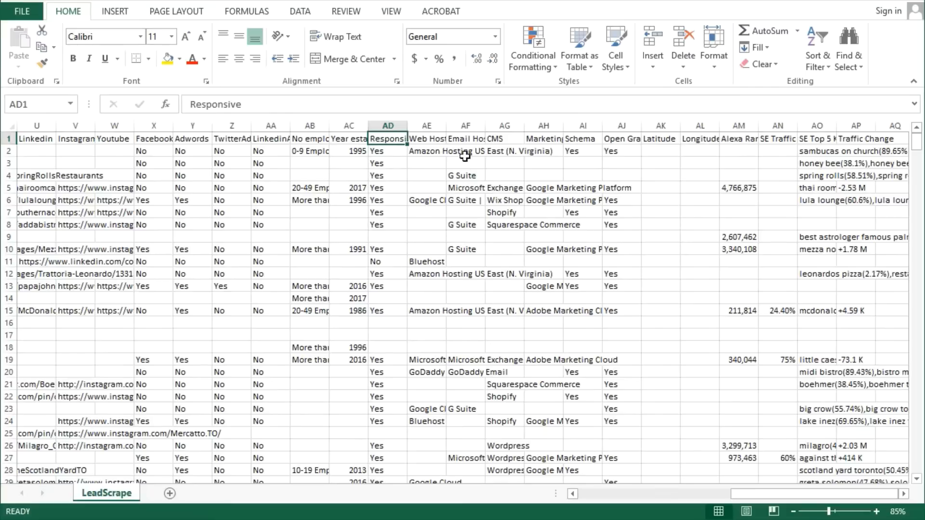
left_click(429, 141)
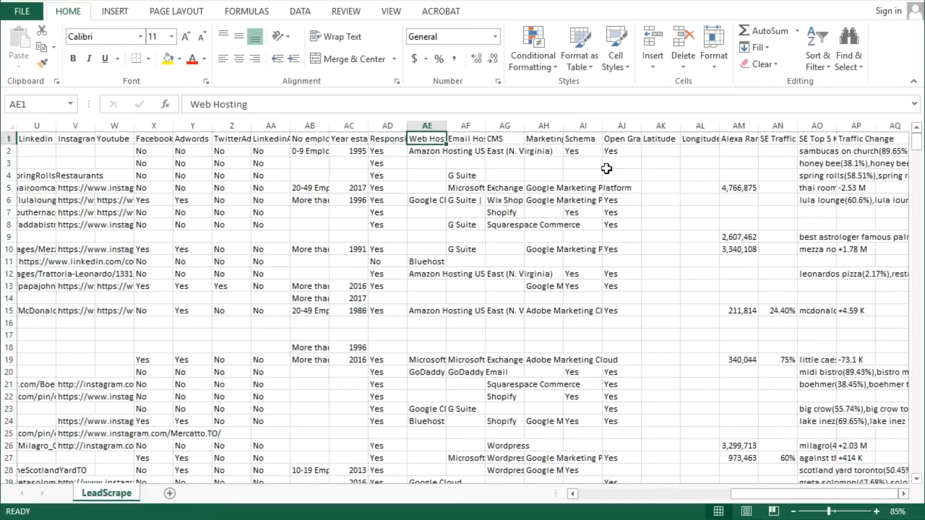
left_click(577, 126)
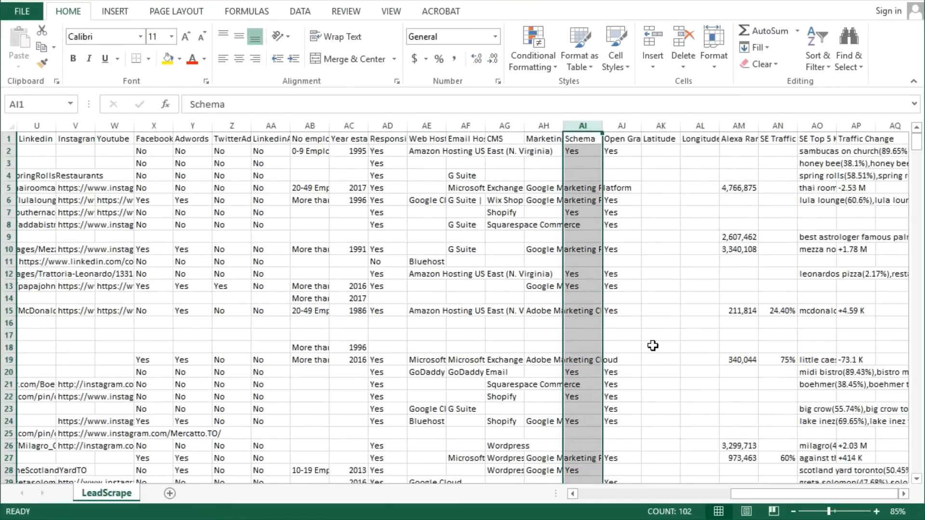
left_click(655, 348)
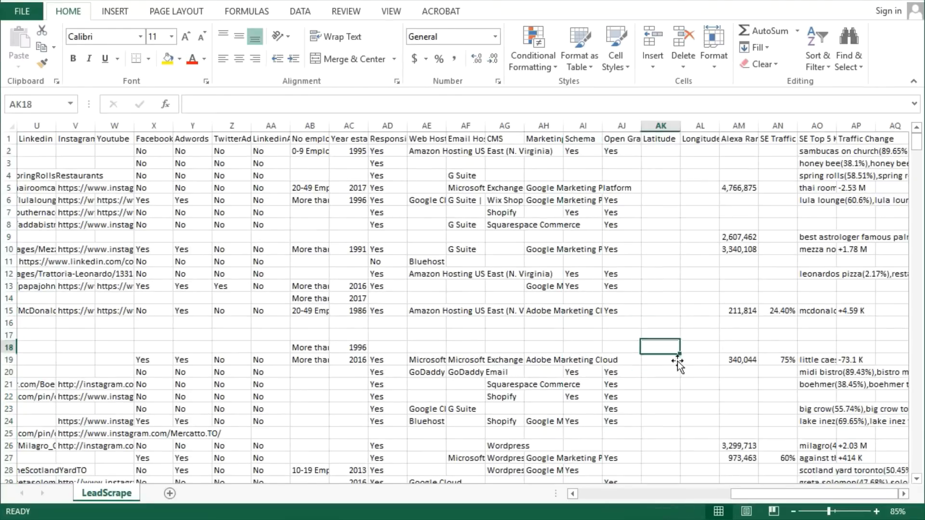
left_click(738, 163)
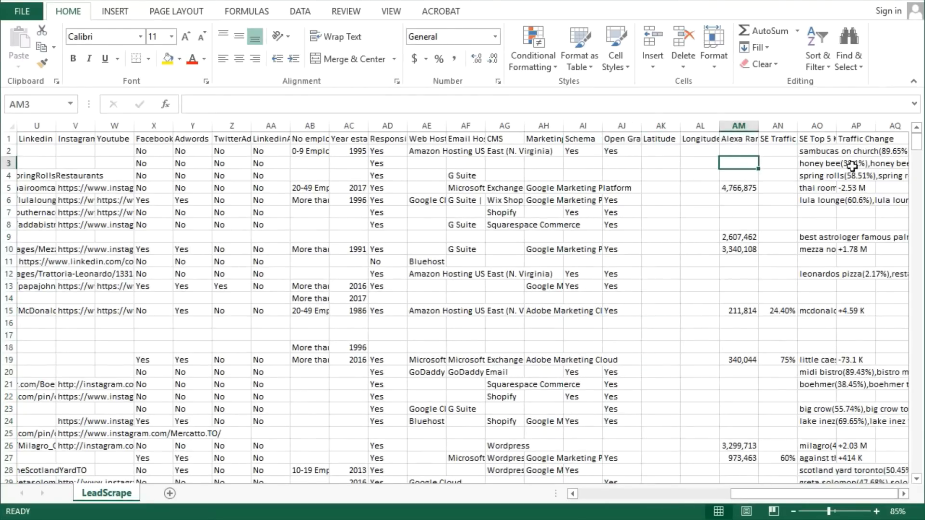
left_click(826, 152)
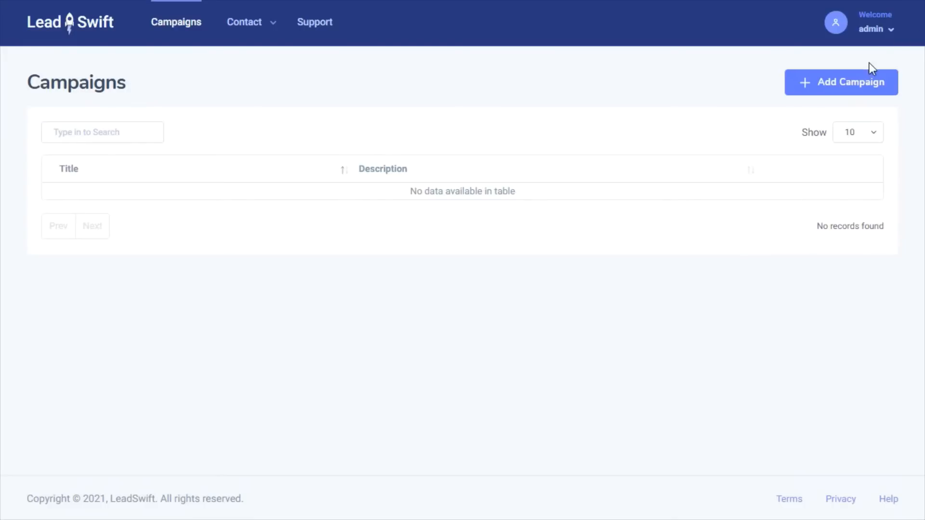
Create a LeadSwift campaign titled Restaurants with the description "Restaurants without a website".
left_click(848, 95)
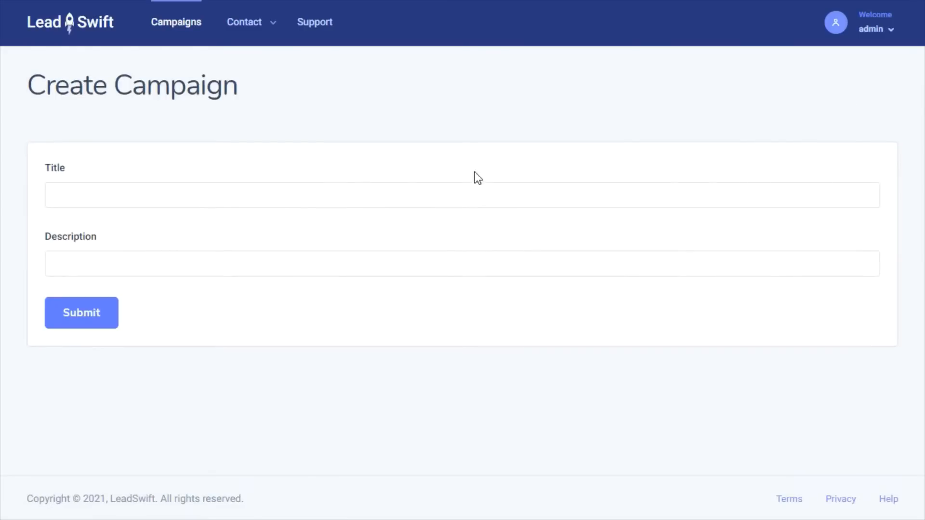
left_click(179, 194)
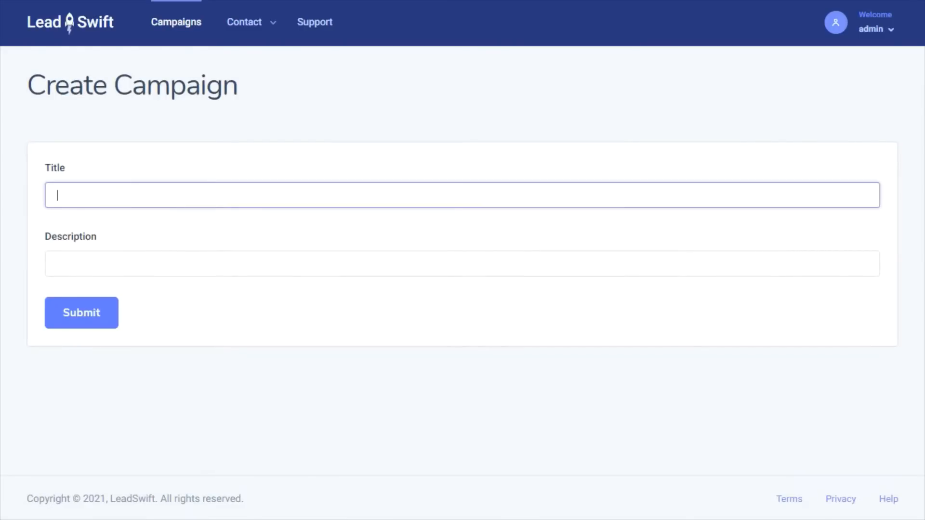
type("Restaurants")
key("Tab")
type("Restaura")
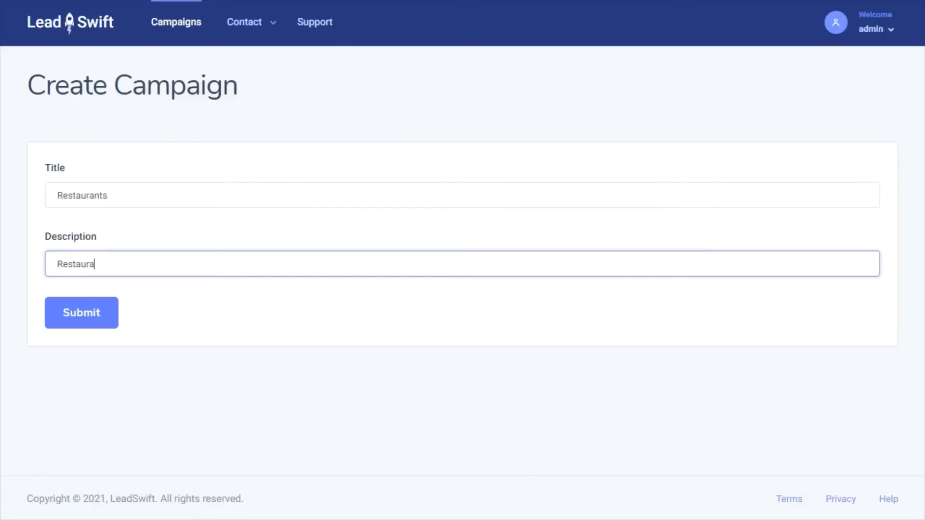
type("nts without a website")
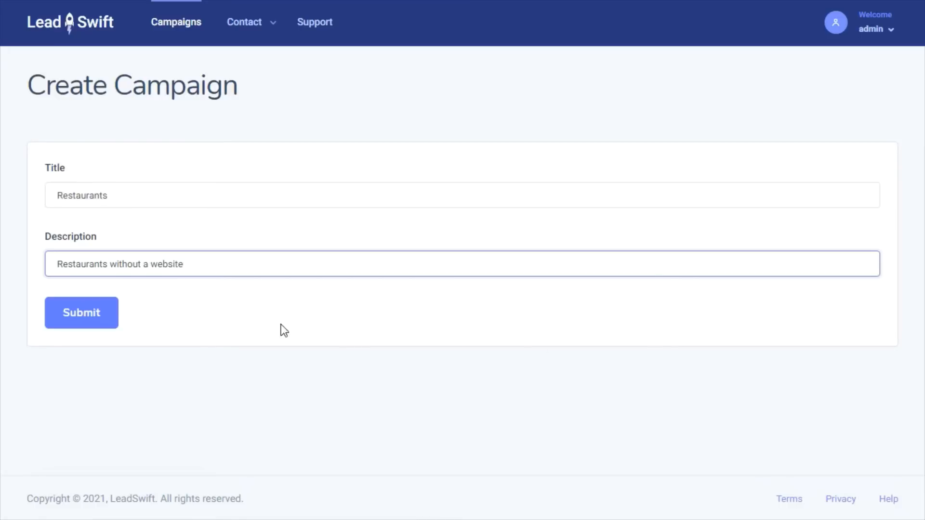
left_click(87, 316)
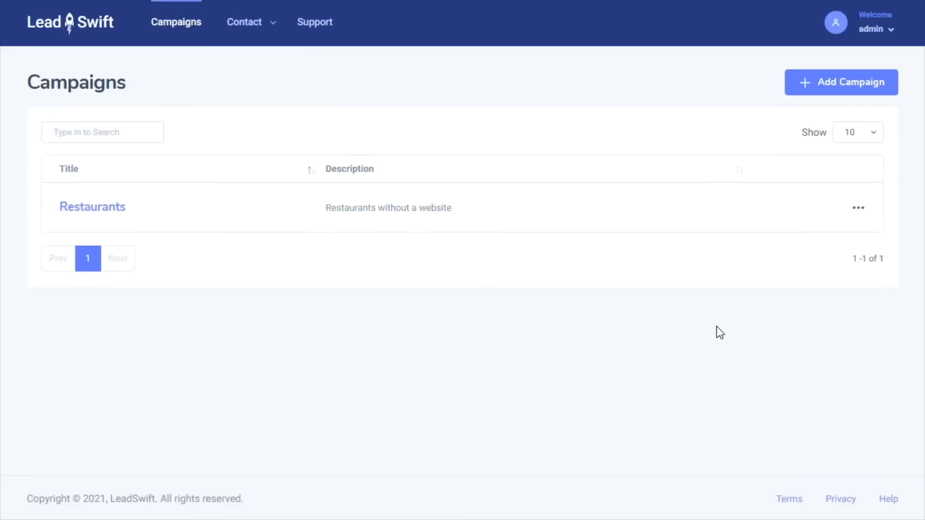
Open the Restaurants campaign and set its search to the Restaurant category in Toronto, ON, Canada.
left_click(94, 208)
left_click(124, 191)
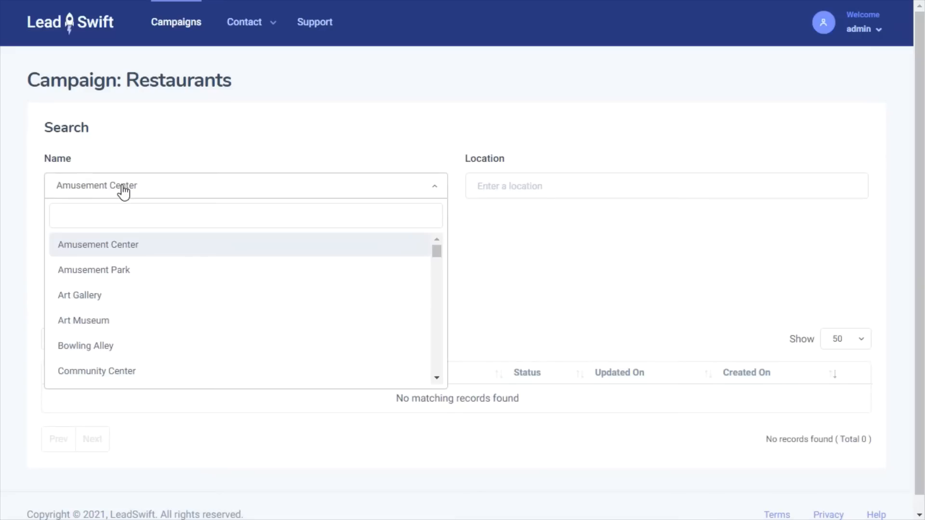
type("Rest")
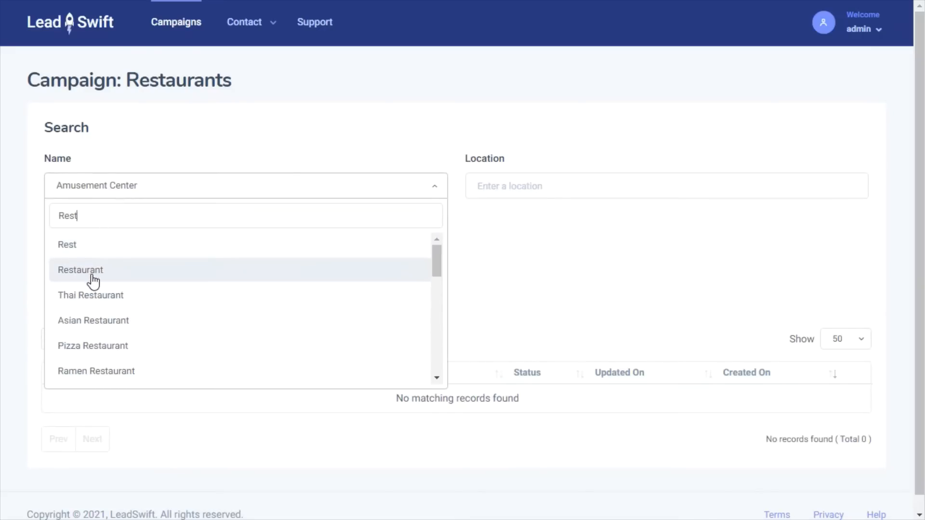
left_click(93, 270)
left_click(529, 191)
type("T")
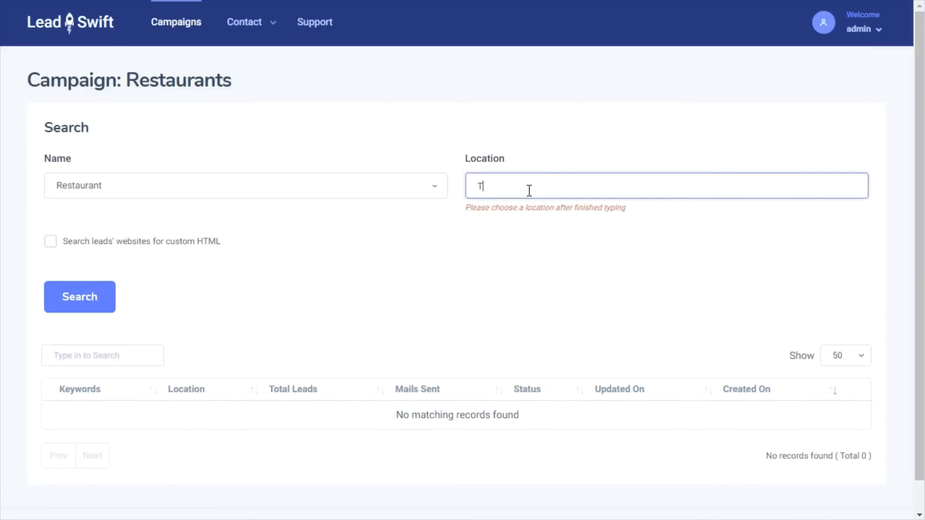
type("oronto")
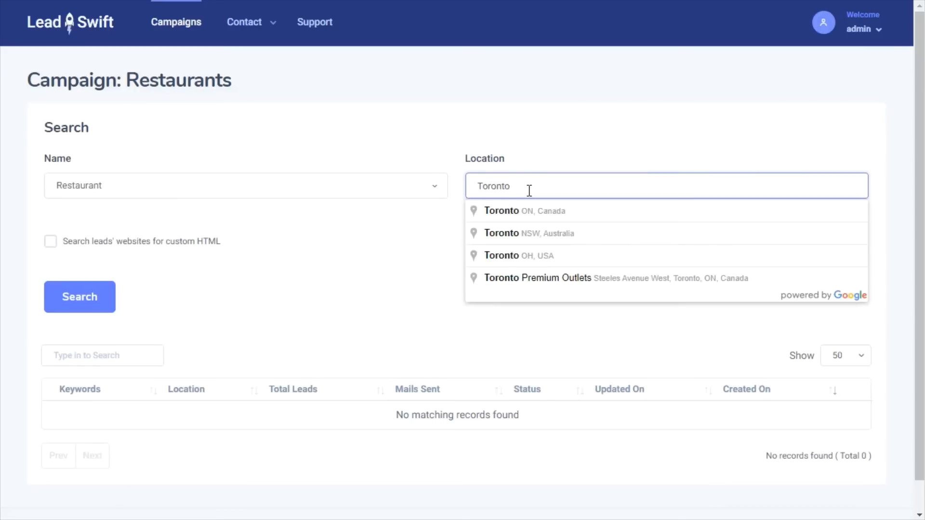
left_click(528, 216)
Try a custom HTML search of the leads' websites for "Powered by XYZ Agency", and clear and disable it again.
left_click(144, 226)
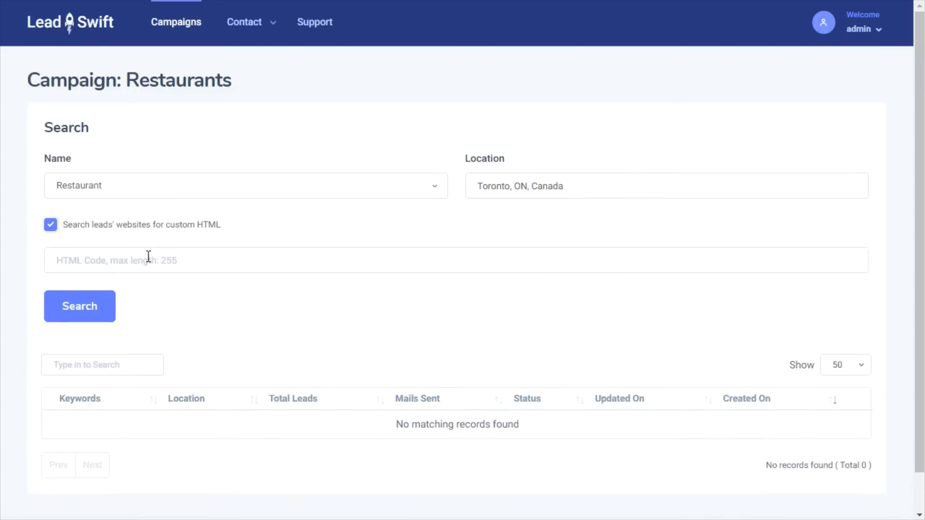
left_click(148, 259)
type("P")
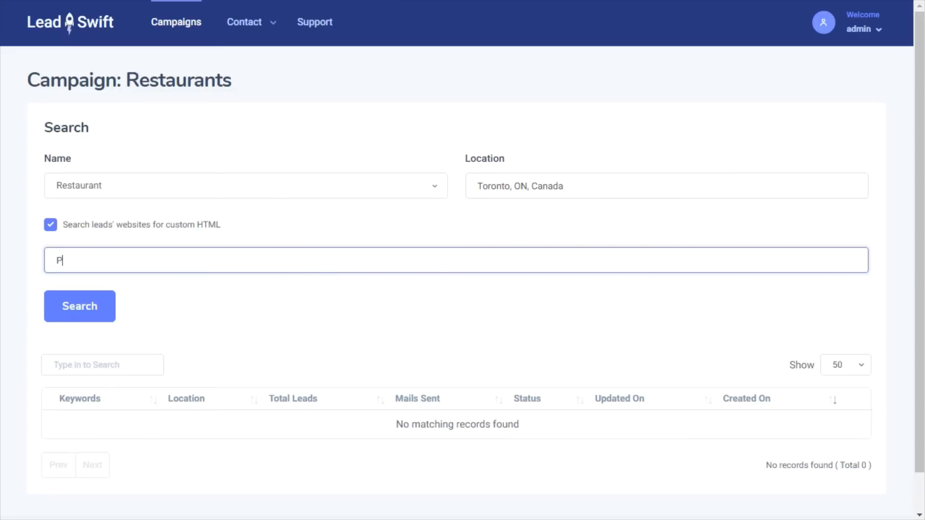
type("owered by XYZ Agency")
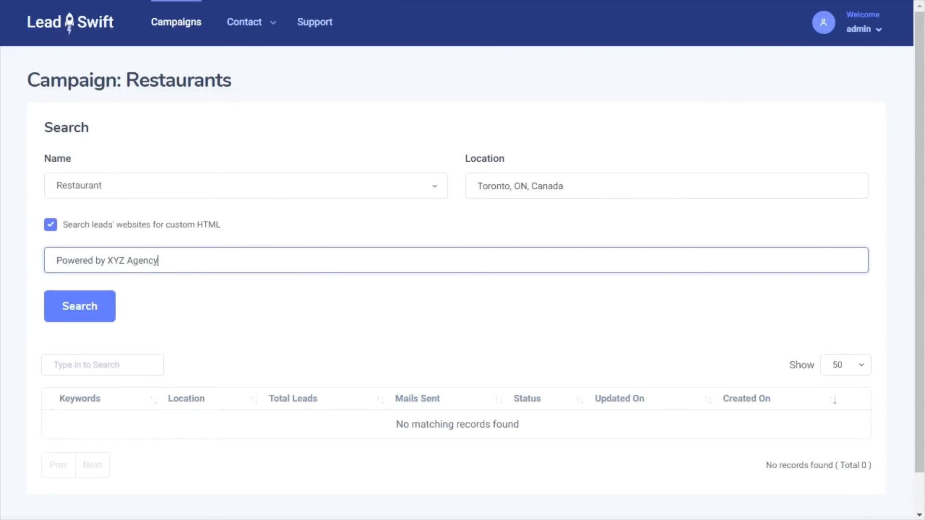
key("ctrl+a")
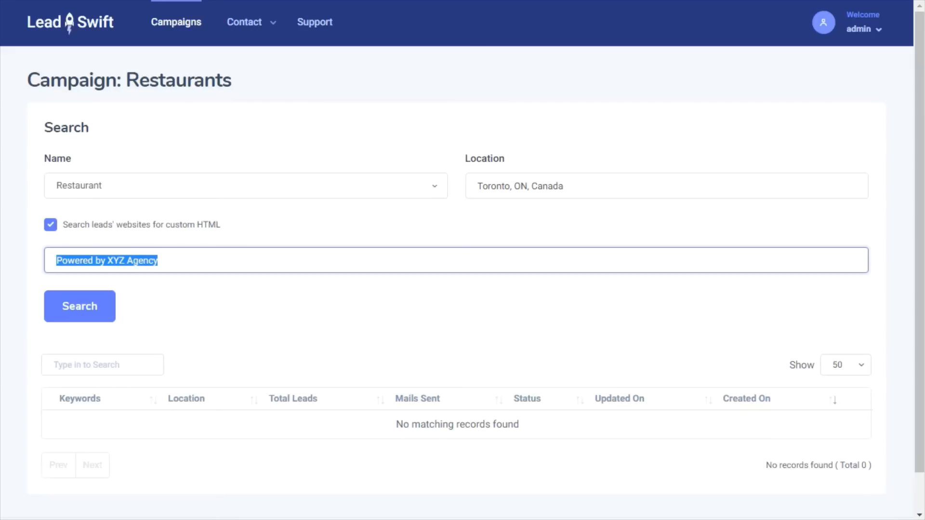
key("BackSpace")
left_click(50, 226)
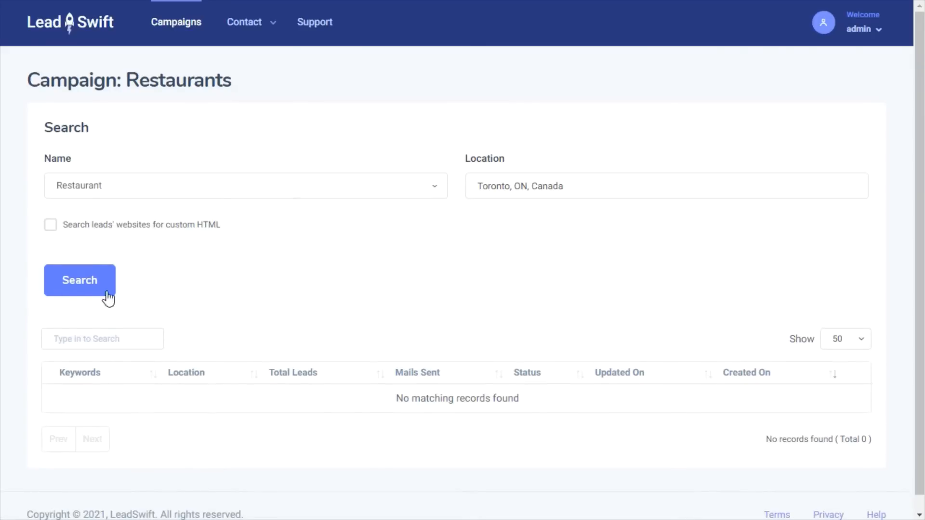
Run the restaurant search for Toronto and dismiss the Date and Time window.
left_click(79, 292)
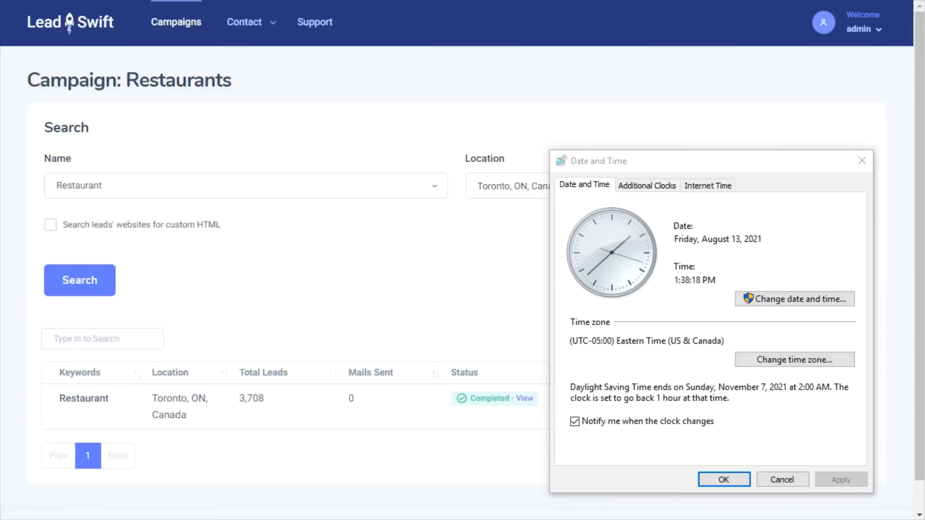
left_click(729, 481)
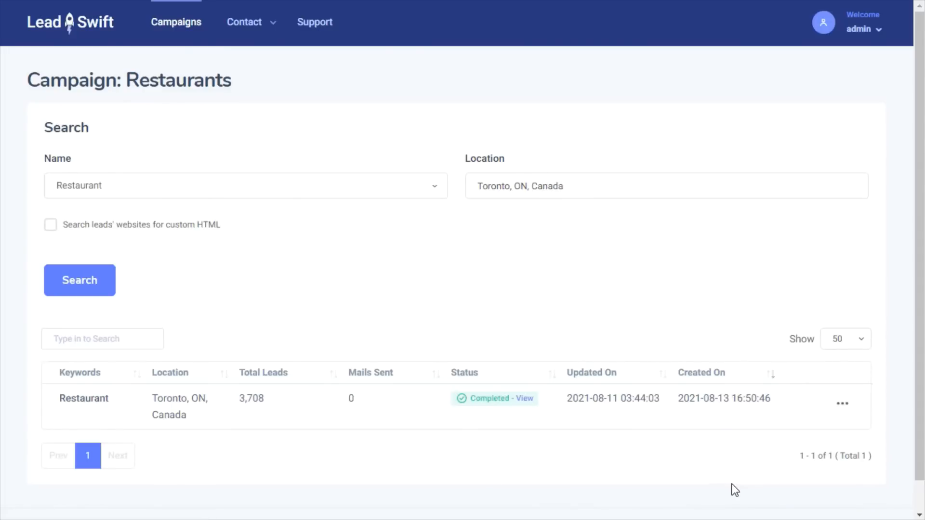
Examine the contact email settings, including sender details, email limits, the Global Exclude Emails list and the SMTP settings.
mouse_move(269, 43)
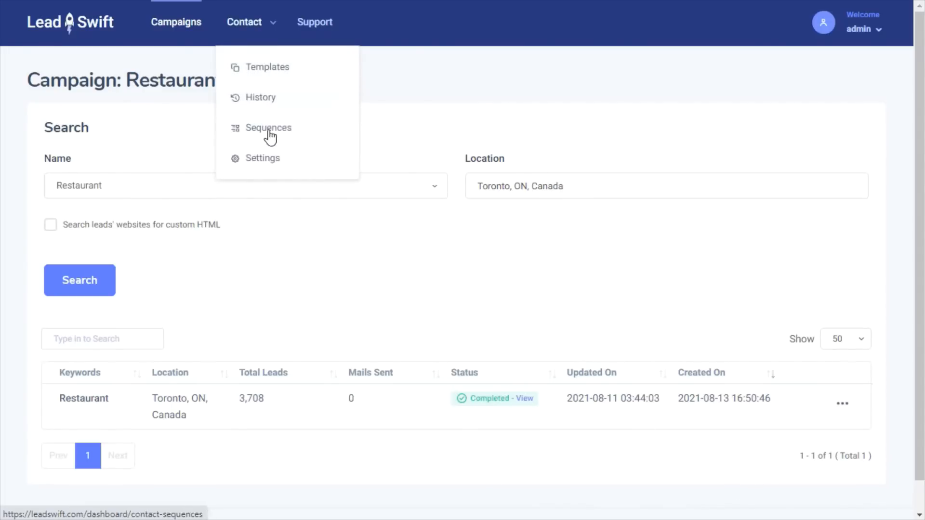
left_click(271, 164)
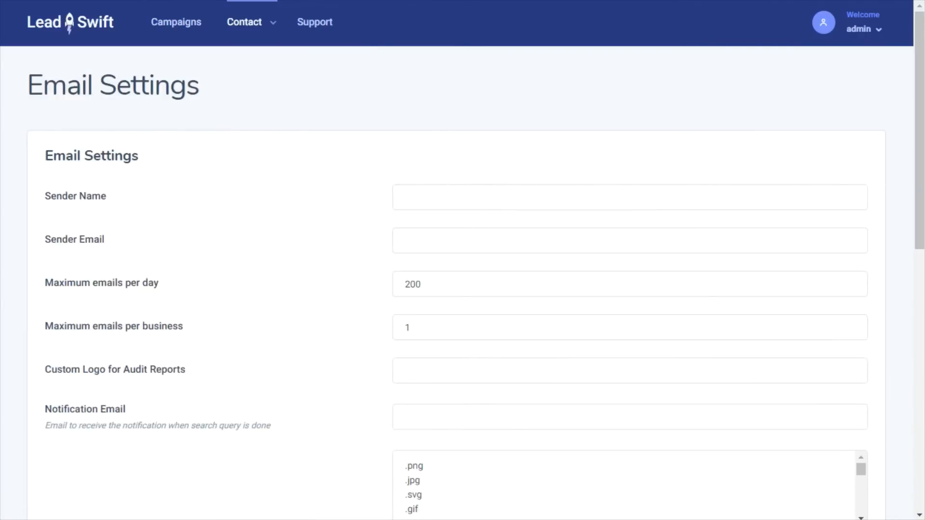
left_click_drag(921, 135, 921, 195)
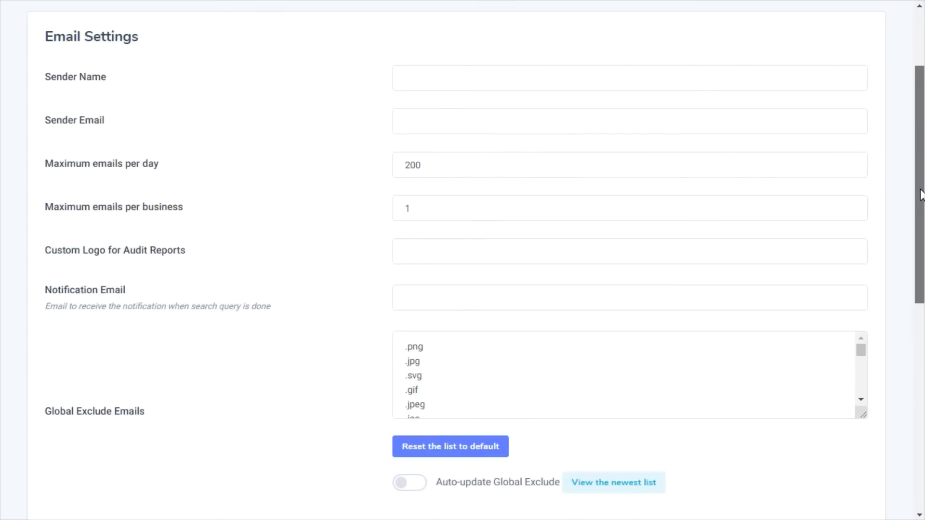
left_click_drag(921, 195, 921, 277)
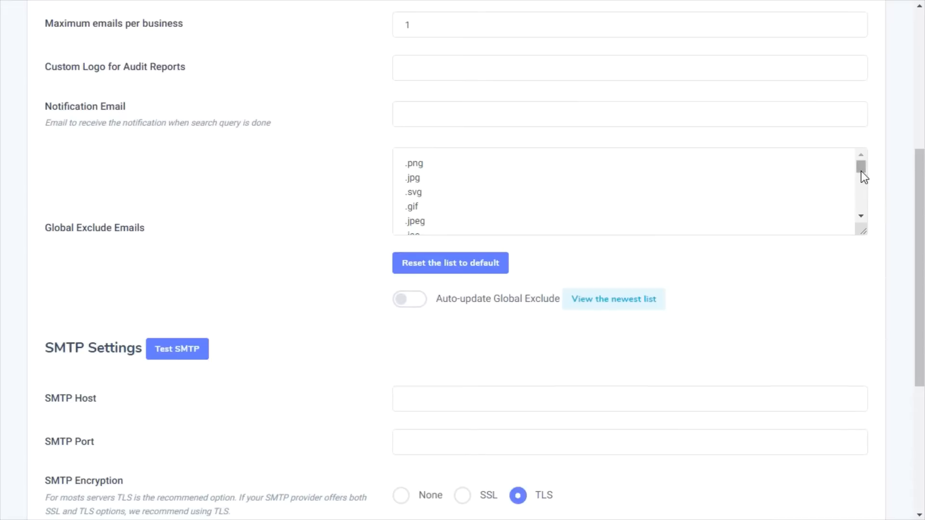
left_click_drag(861, 172, 871, 120)
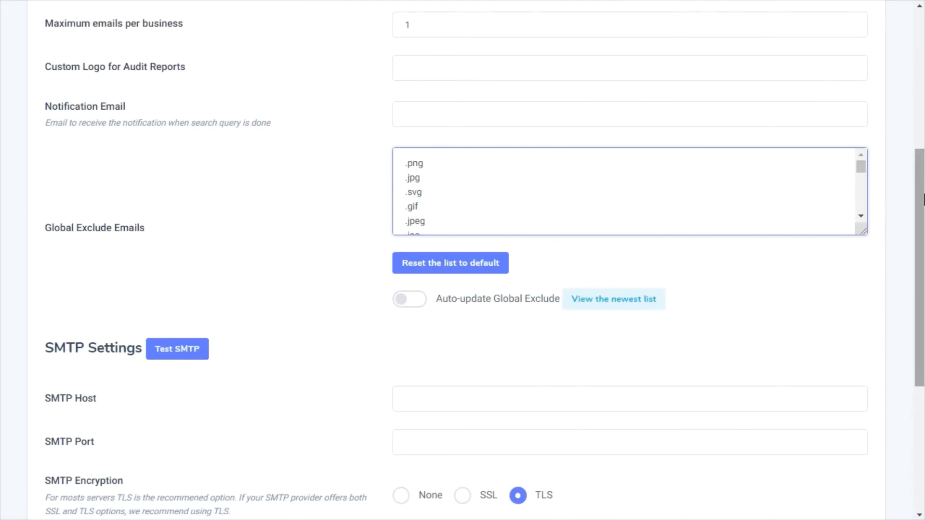
left_click_drag(921, 200, 921, 342)
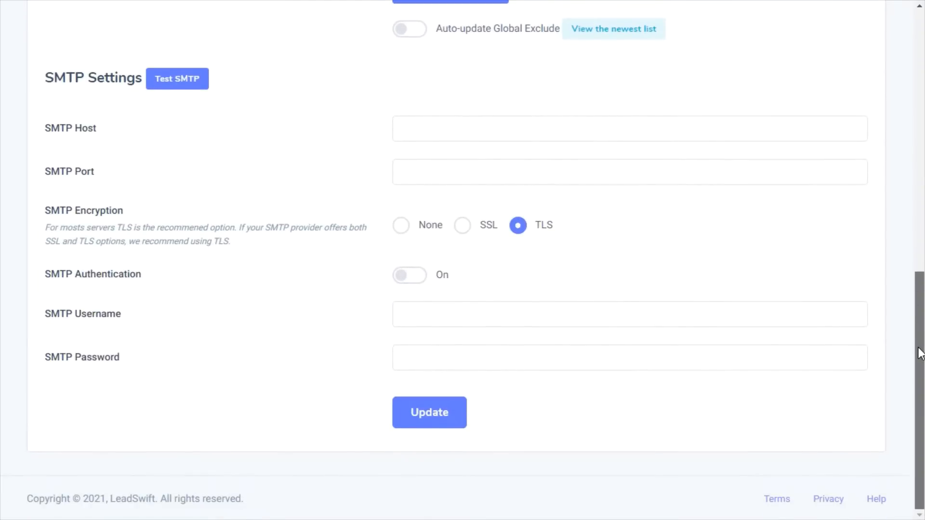
left_click_drag(919, 348, 920, 63)
Open the "No Website" contact sequence for editing.
mouse_move(256, 29)
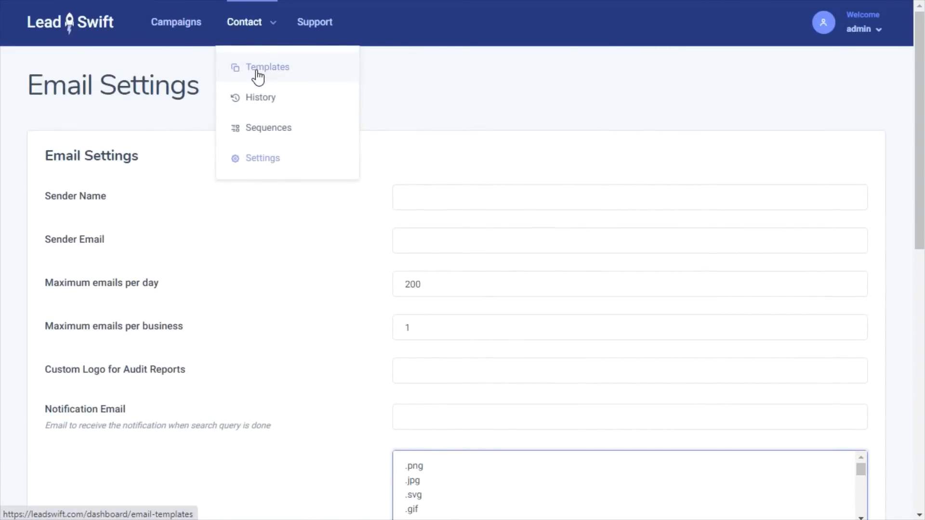
left_click(255, 128)
left_click(858, 208)
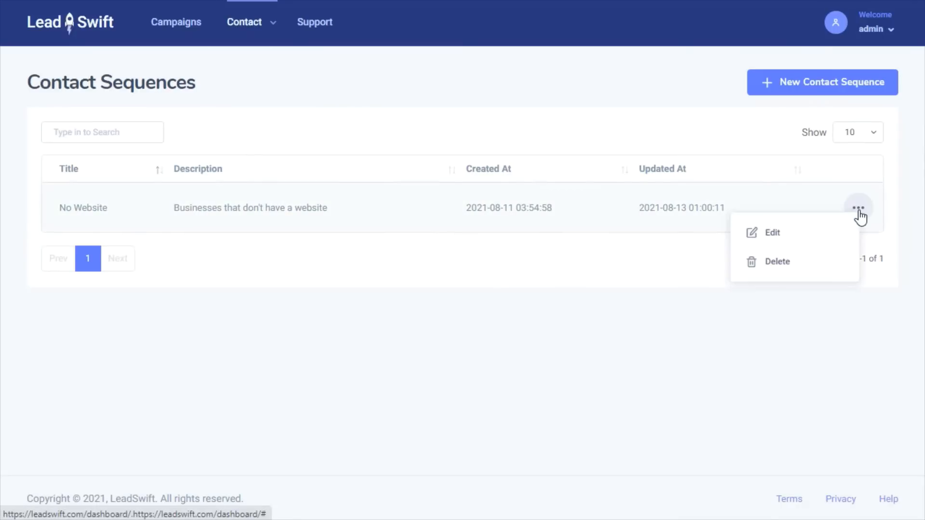
left_click(819, 230)
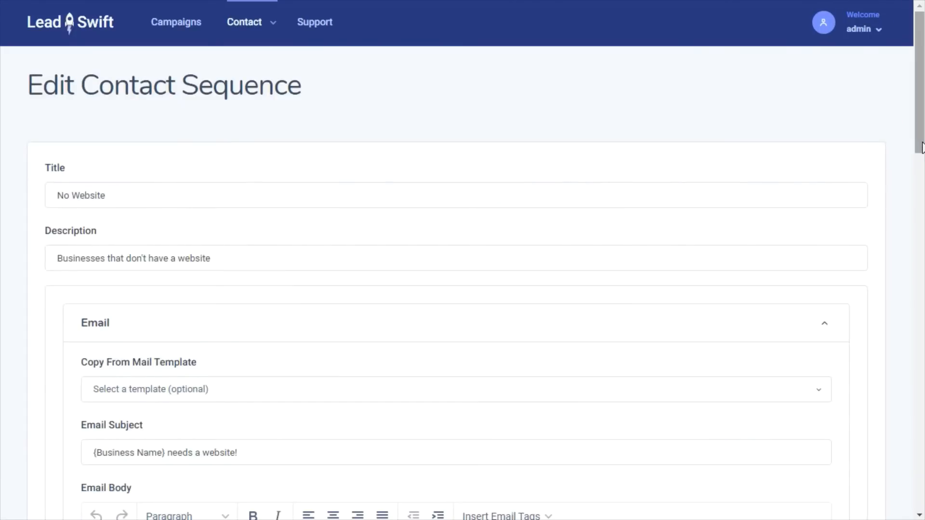
Examine the first email's subject with its Business Name tag, its body and the email tags available for insertion.
left_click_drag(920, 147, 920, 229)
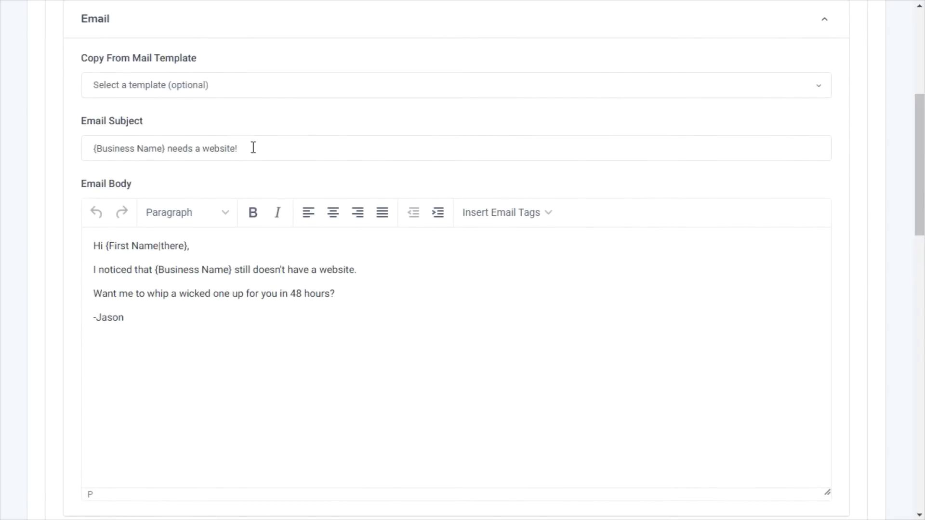
left_click_drag(167, 151, 79, 166)
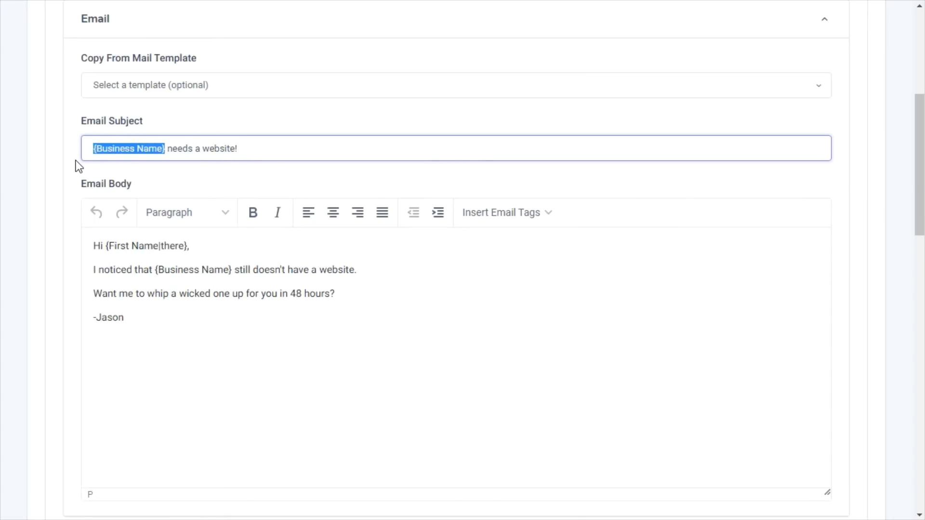
left_click(517, 337)
left_click(519, 213)
left_click(663, 293)
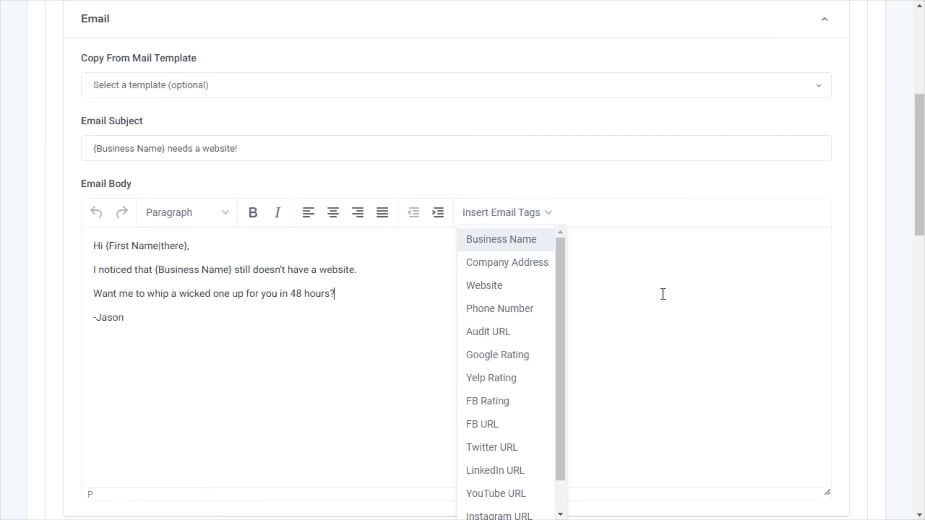
Review the follow-up email's sending condition options, keeping "Prospect opens the previous event but does not respond".
left_click_drag(920, 217, 921, 472)
left_click(266, 319)
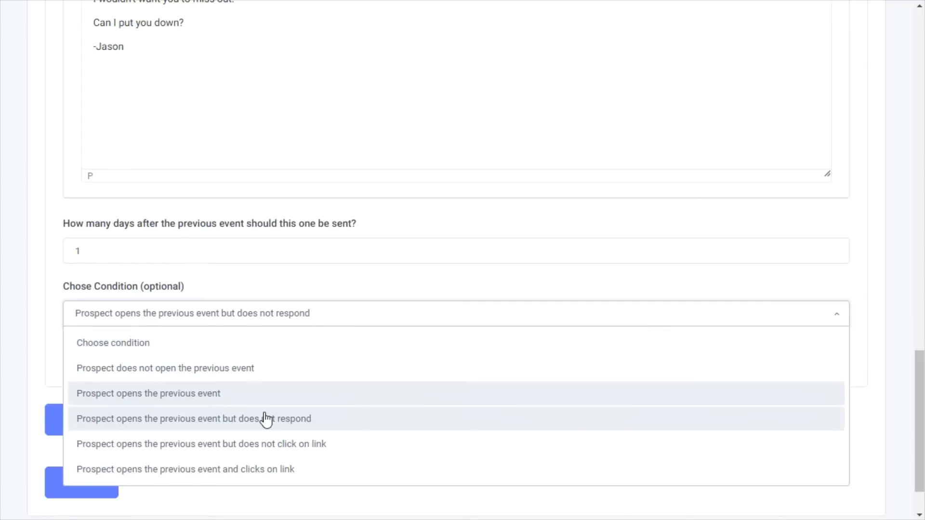
left_click(266, 434)
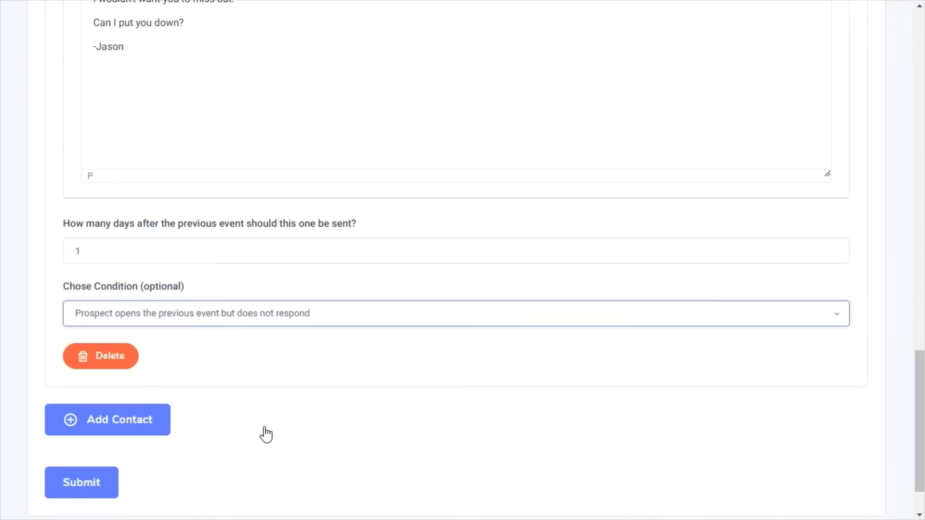
scroll(152, 253, "up", 15)
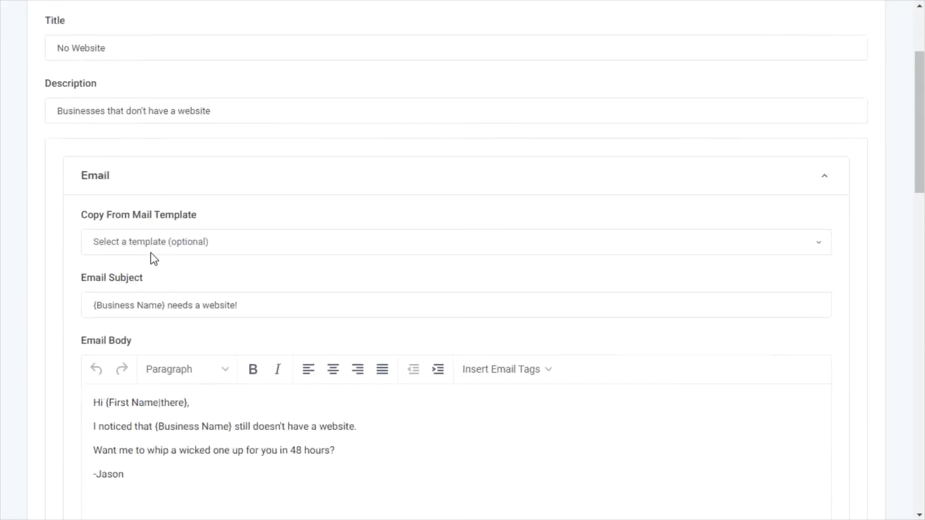
Return to the Restaurants campaign, check the Restaurant search's total leads and open its lead list.
left_click(167, 24)
left_click(99, 208)
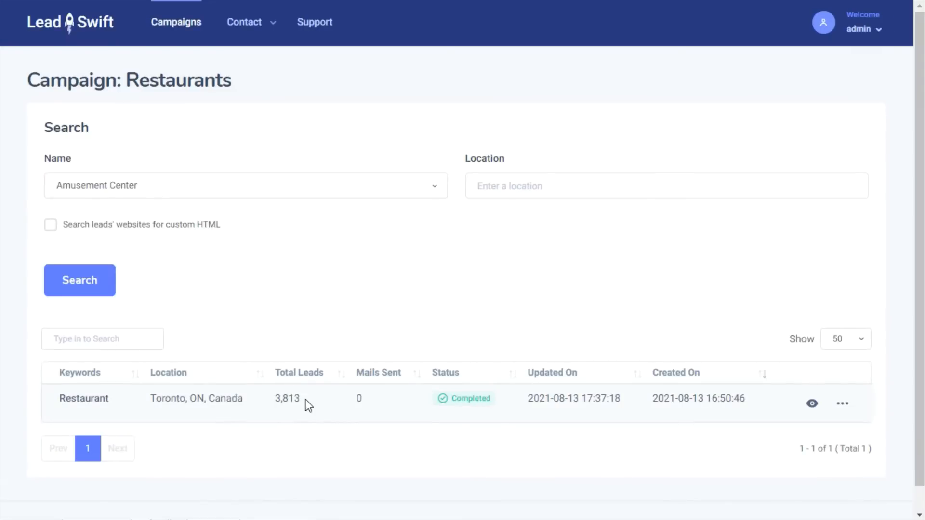
left_click_drag(306, 400, 275, 401)
left_click(429, 447)
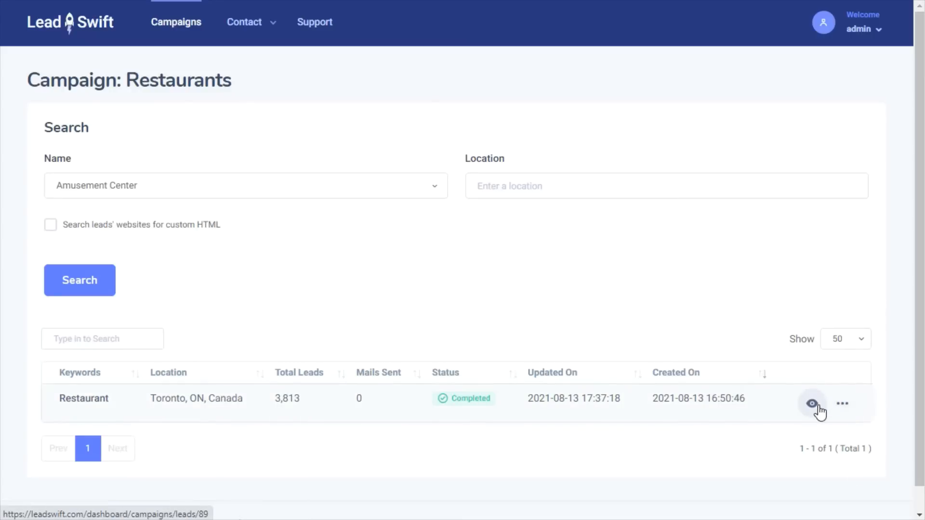
left_click(818, 407)
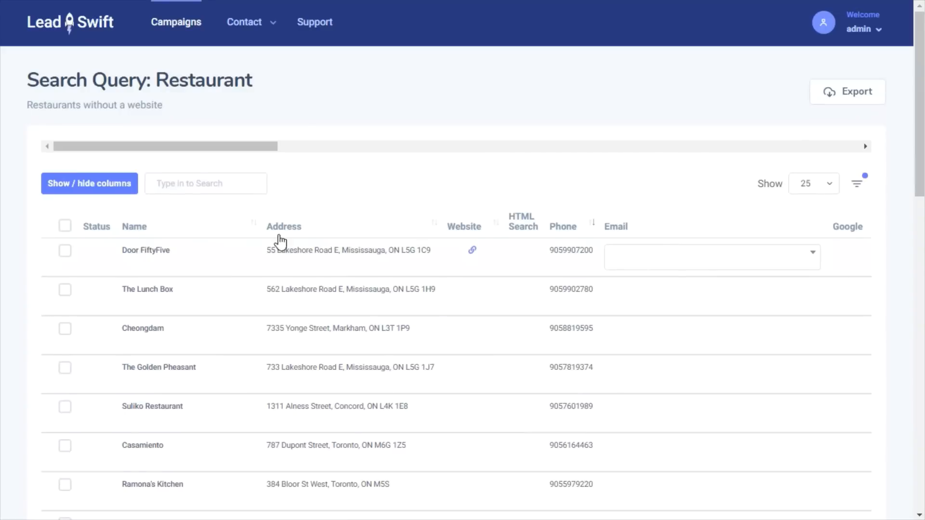
Review the full list of columns that can be shown or hidden in the leads table, and close it.
left_click(118, 200)
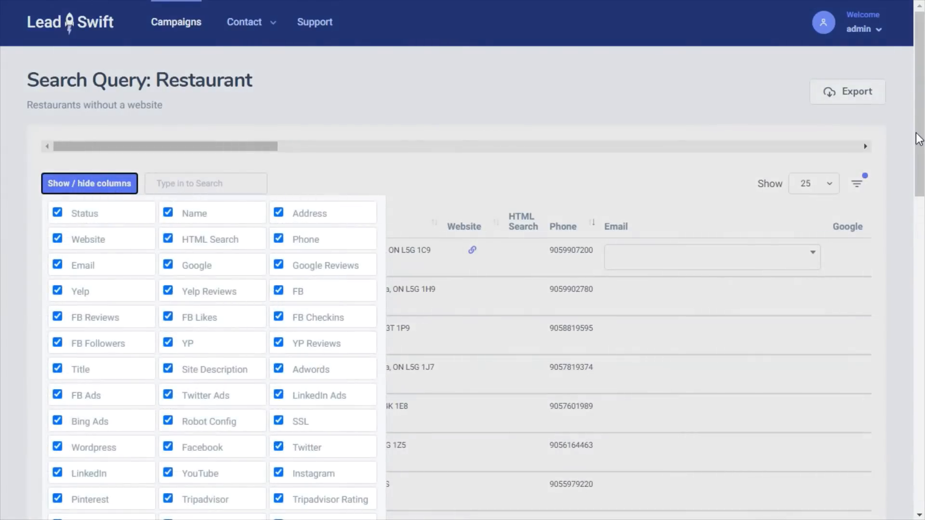
left_click_drag(919, 139, 918, 200)
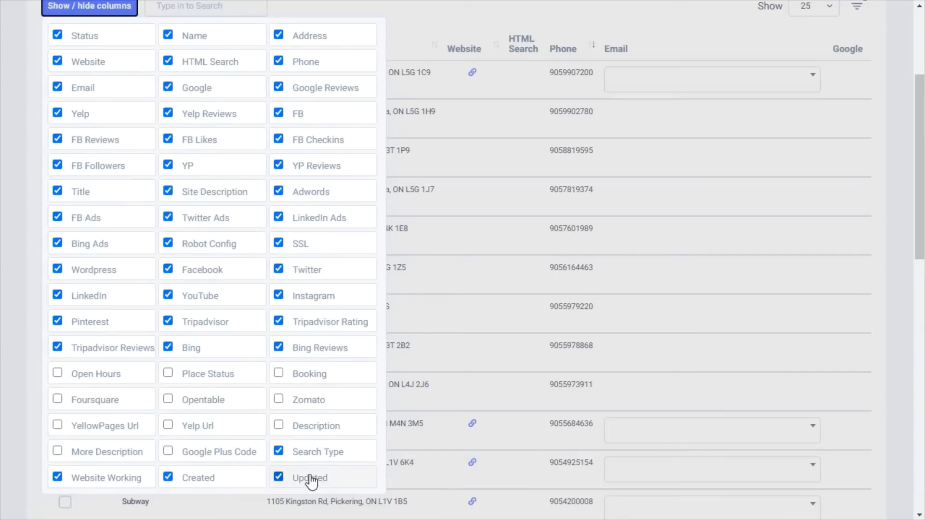
left_click(816, 235)
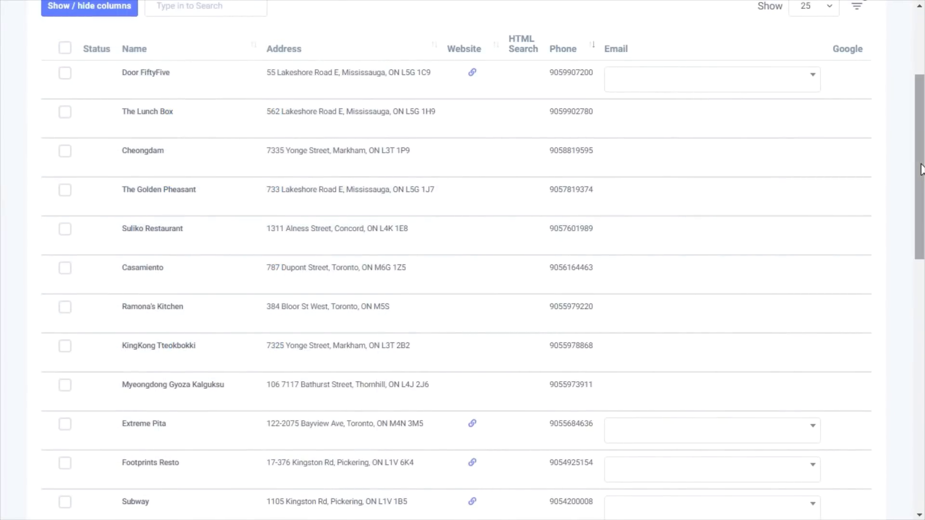
View the email contacts found for Gino's Pizza and open the first contact's details.
left_click_drag(923, 166, 922, 408)
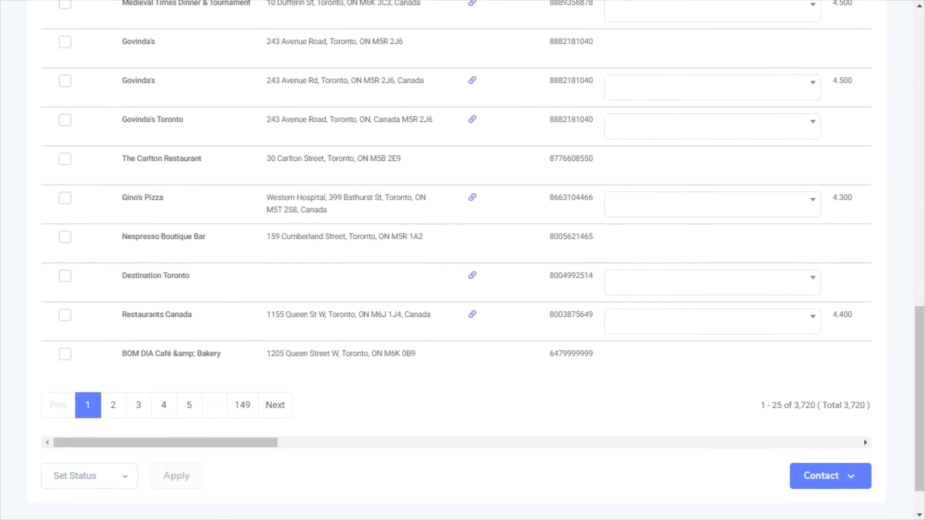
left_click(706, 209)
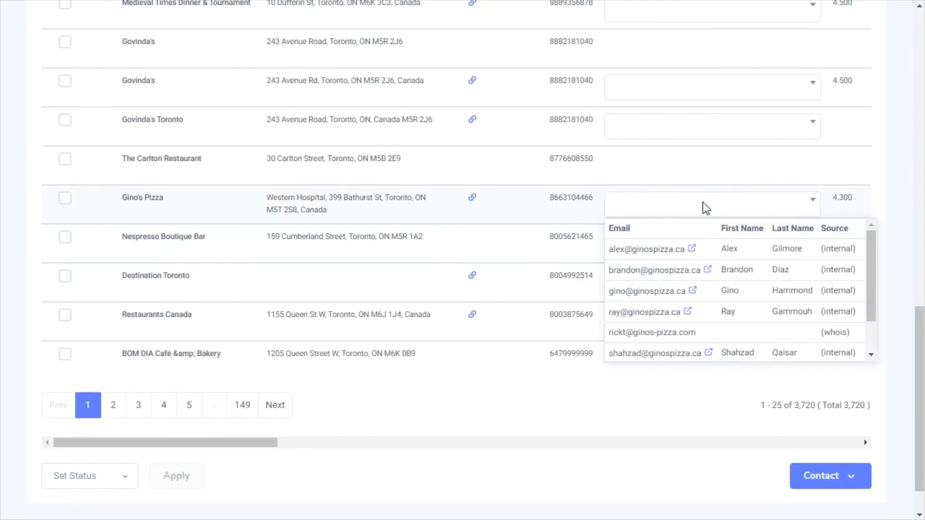
left_click(707, 255)
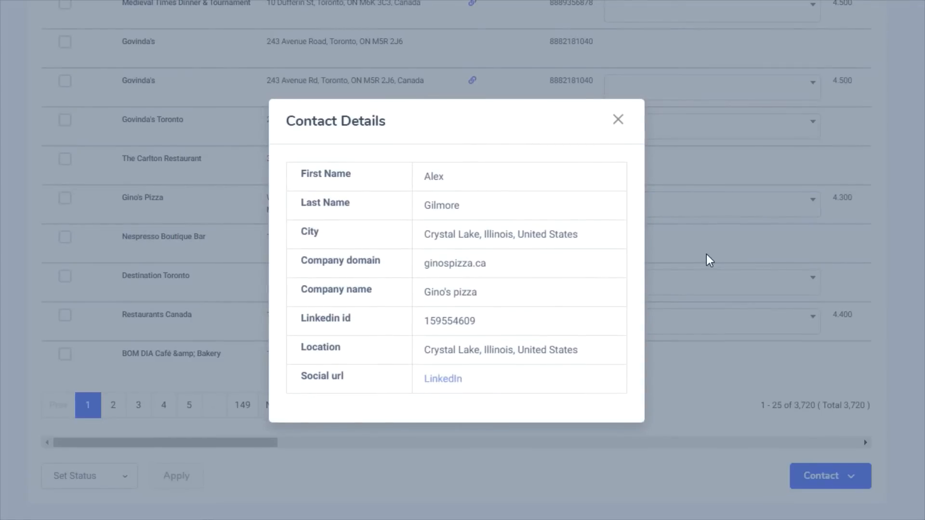
Close the contact details and check the actions available for the first lead in the table.
left_click(706, 253)
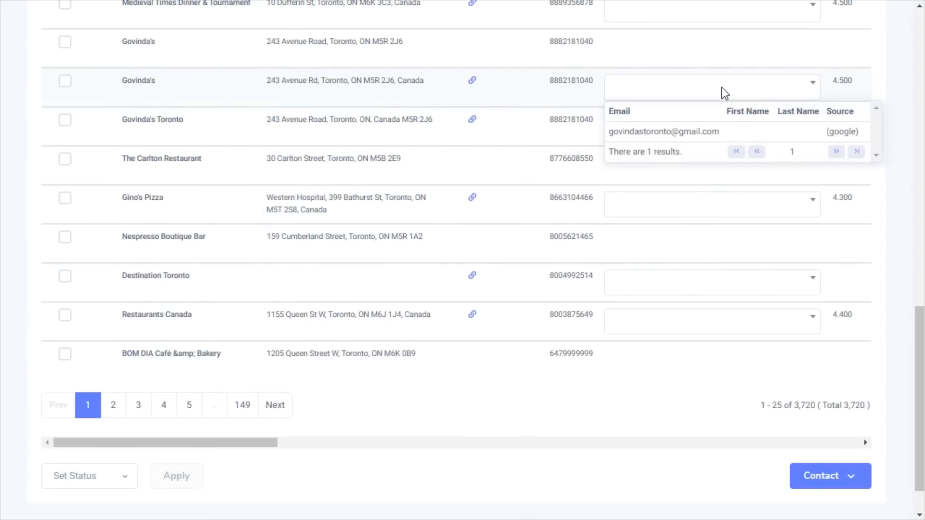
scroll(743, 166, "up", 3)
mouse_move(742, 223)
left_click_drag(906, 276, 912, 34)
left_click_drag(245, 146, 843, 169)
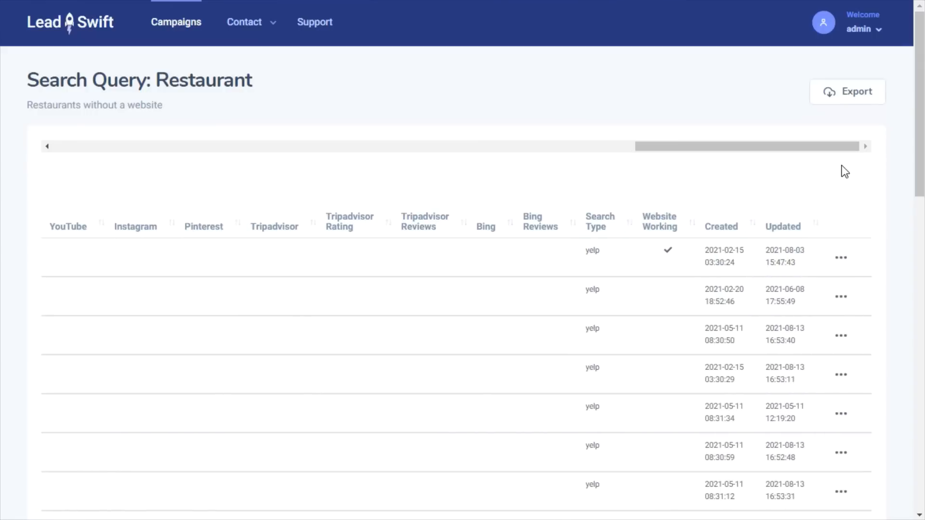
left_click(841, 258)
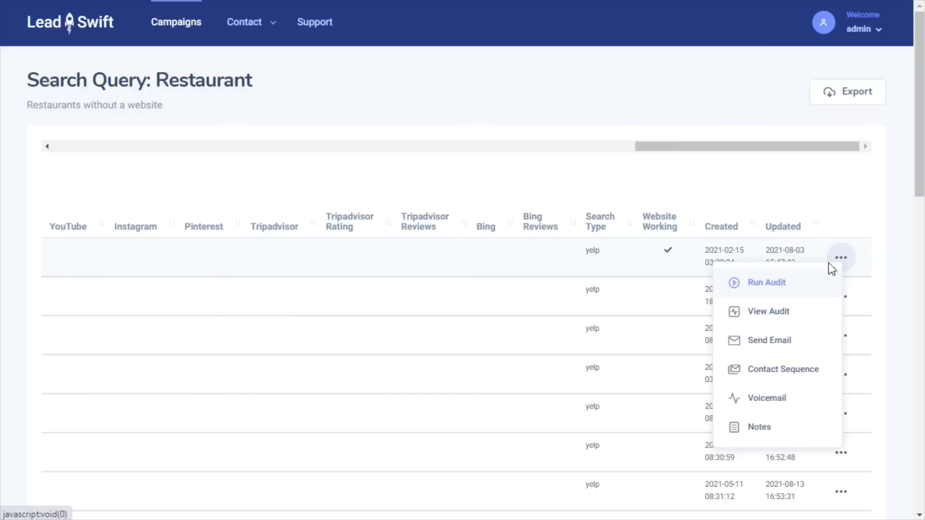
left_click(858, 236)
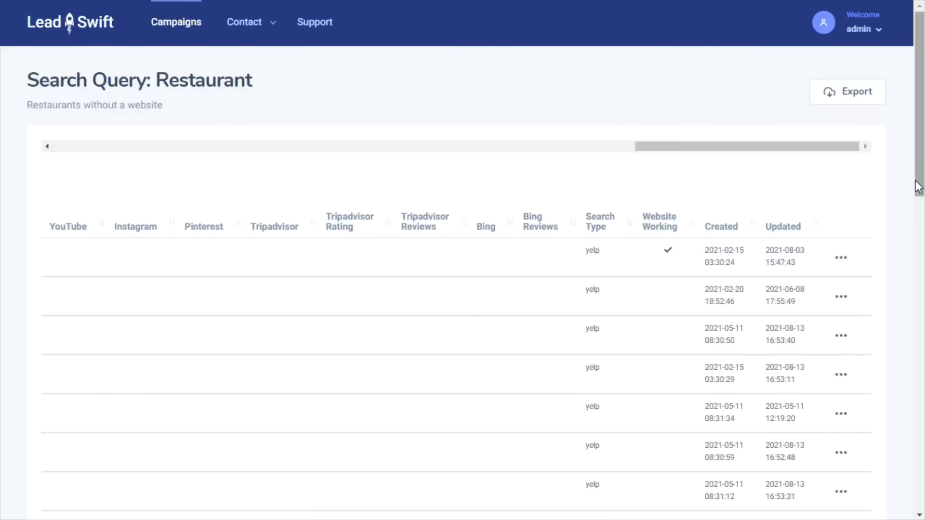
Examine the social media profile links collected for the leads near the end of the first page.
left_click_drag(846, 148, 259, 178)
left_click_drag(918, 183, 914, 467)
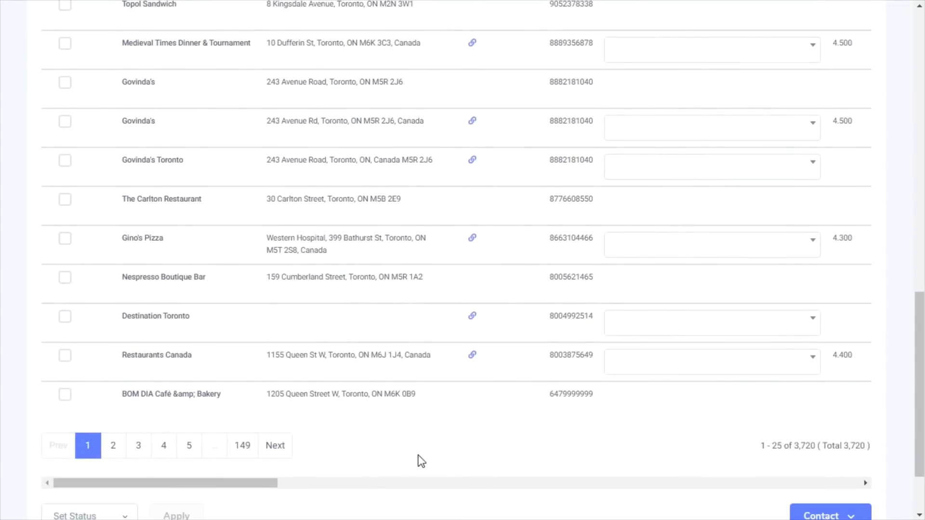
left_click_drag(260, 482, 704, 504)
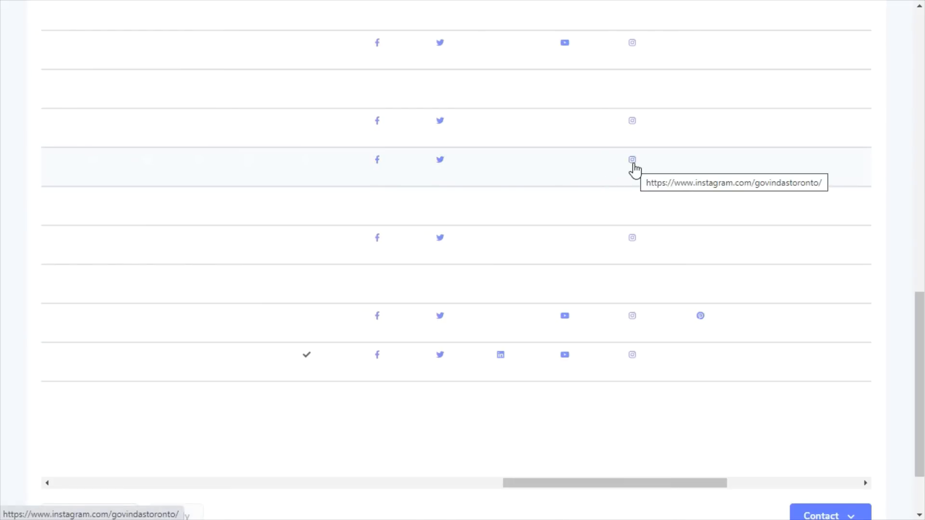
Try the lead filter's checkbox criteria, including No Website and No FB Ads, and clear them again.
left_click_drag(676, 484, 237, 486)
left_click_drag(920, 459, 921, 260)
left_click(858, 196)
left_click(618, 23)
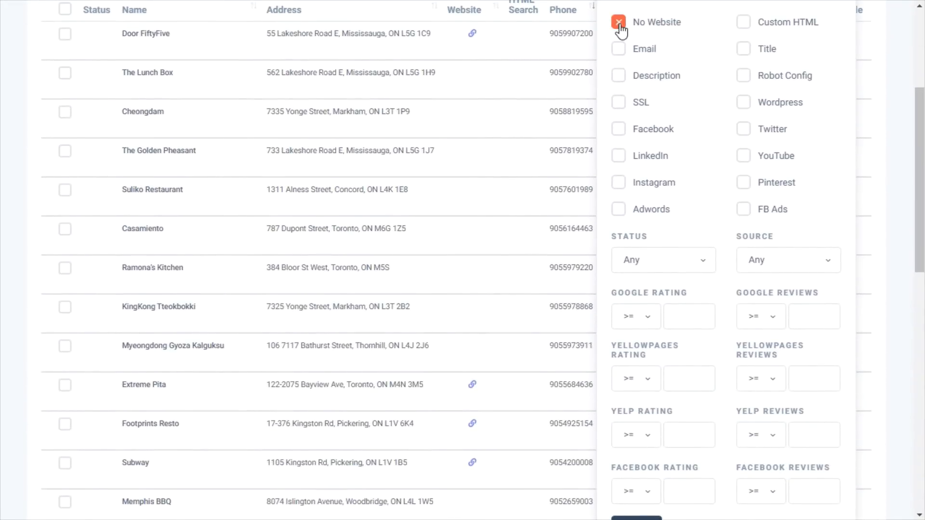
left_click(620, 24)
left_click(619, 24)
left_click(748, 52)
left_click(748, 52)
left_click(748, 51)
left_click(620, 140)
left_click(620, 140)
left_click(620, 140)
scroll(843, 200, "down", 1)
left_click(746, 171)
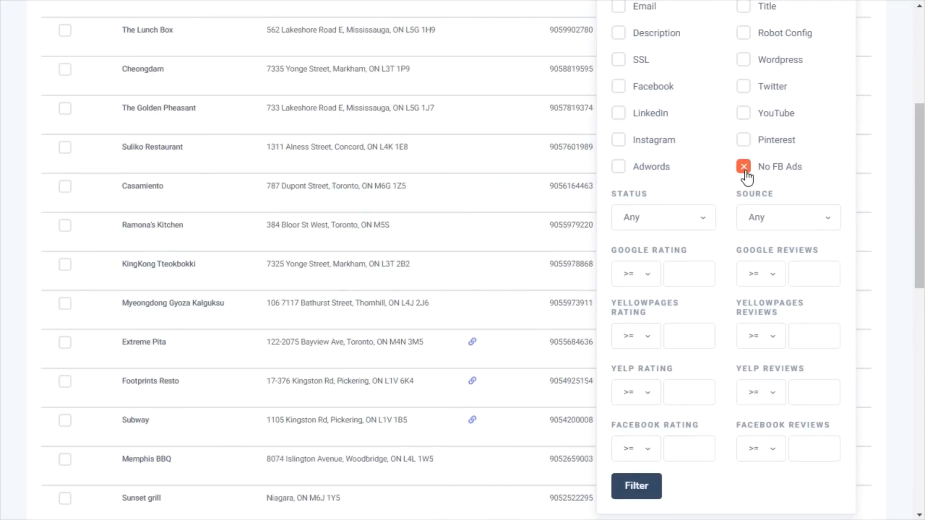
left_click(745, 173)
Set the Google rating criterion to <= 4 and close the lead filter without applying it.
left_click(627, 273)
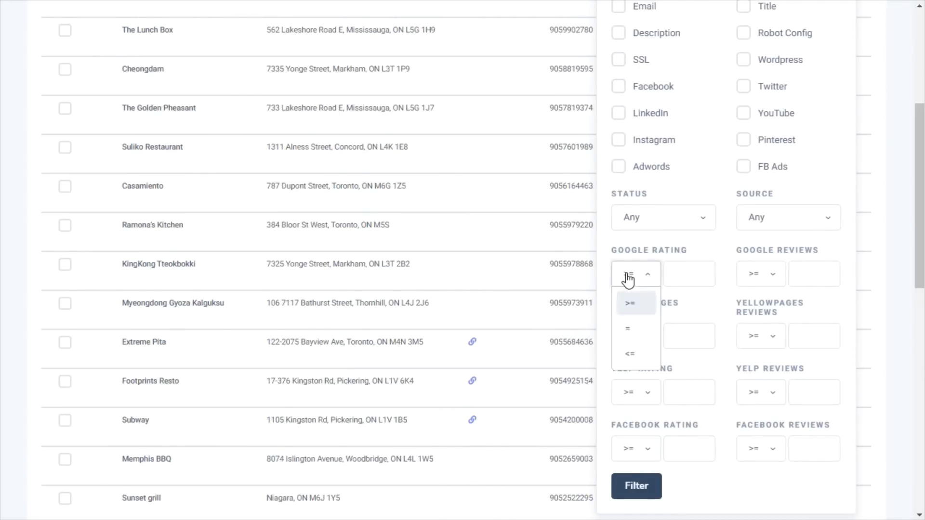
left_click(631, 357)
left_click(686, 274)
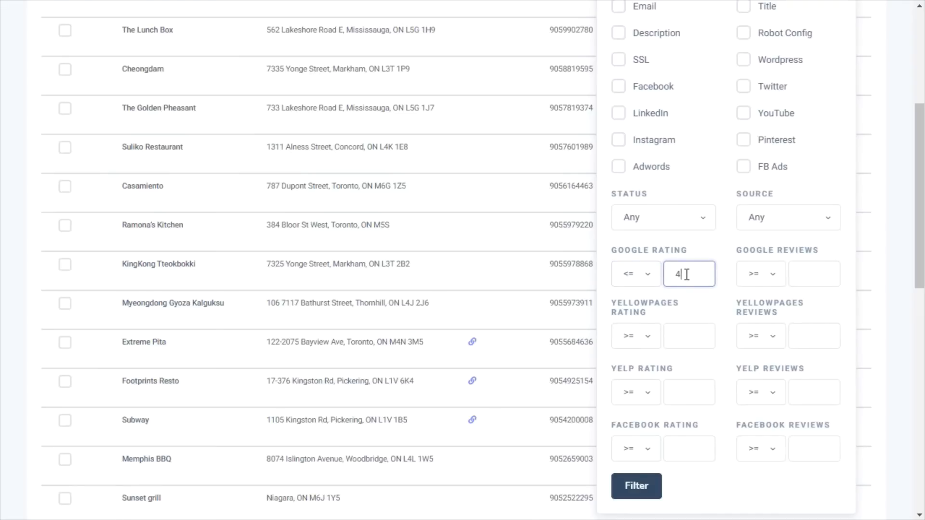
left_click(885, 309)
Review the sequence choices for contacting all the leads, keep No Website, and close the dialog without sending.
left_click_drag(921, 268, 918, 489)
left_click(825, 424)
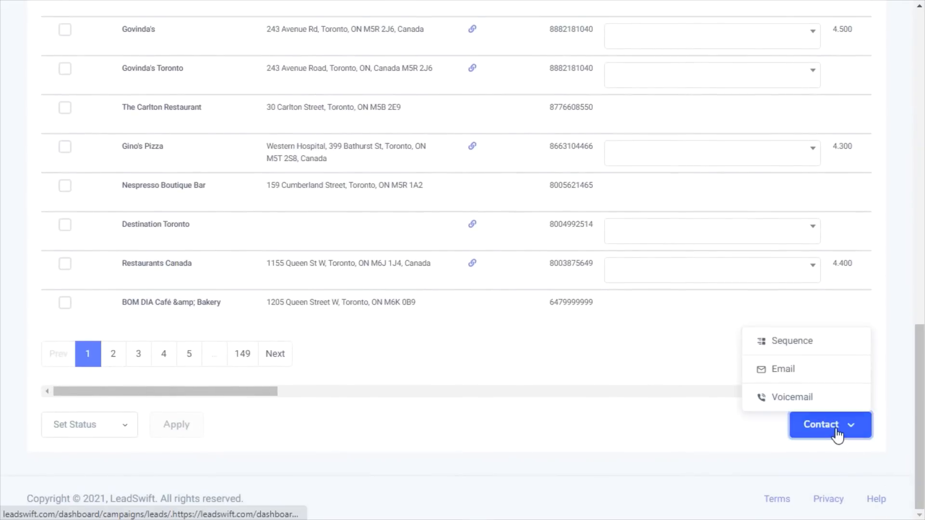
left_click(816, 353)
left_click(504, 281)
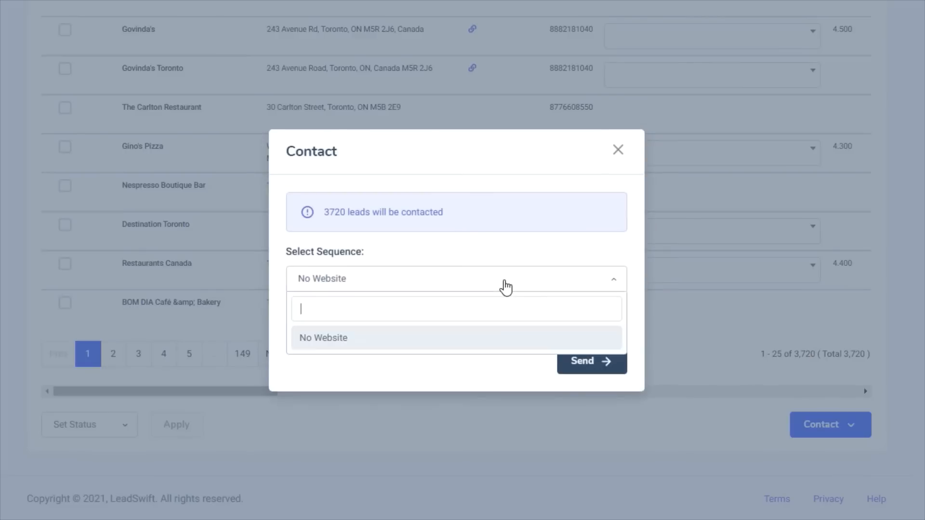
left_click(484, 355)
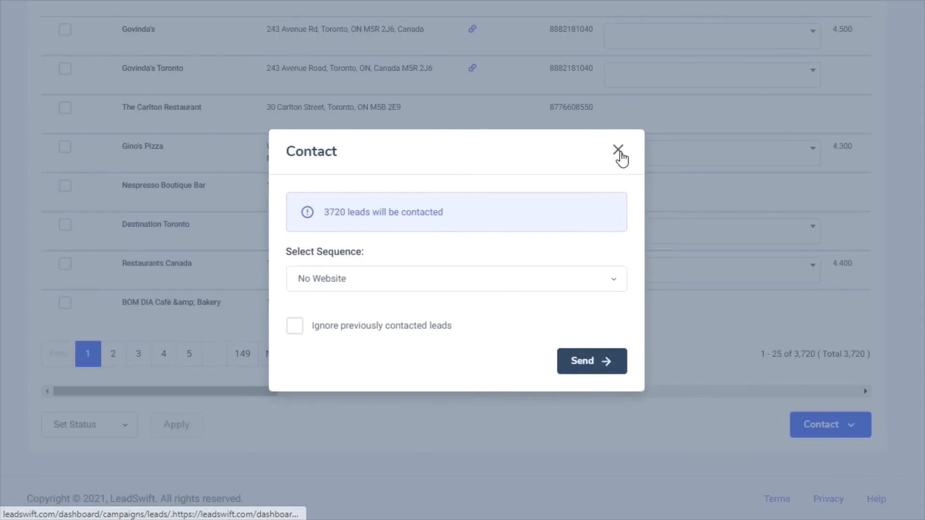
left_click(618, 152)
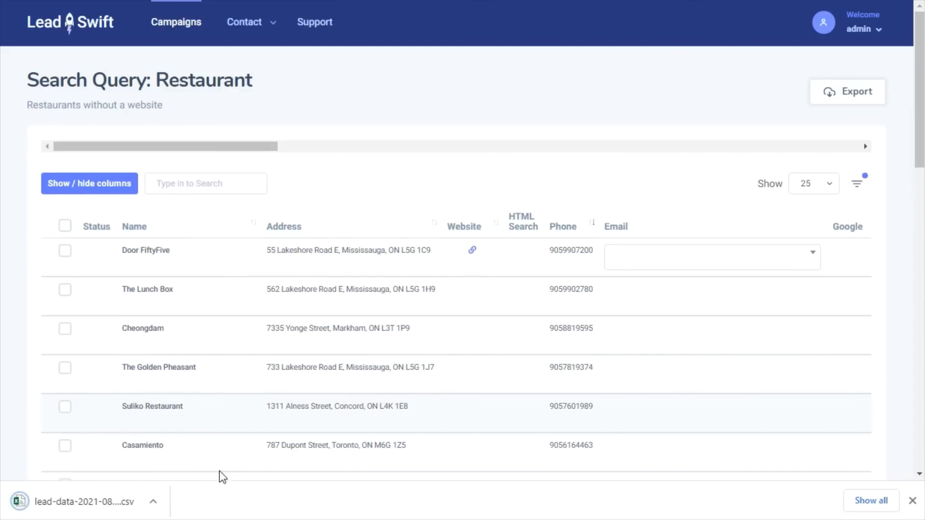
Open the exported lead-data CSV in Excel and remove duplicates based on the name and address columns.
left_click(82, 501)
left_click_drag(96, 127, 139, 129)
left_click(298, 11)
left_click(554, 73)
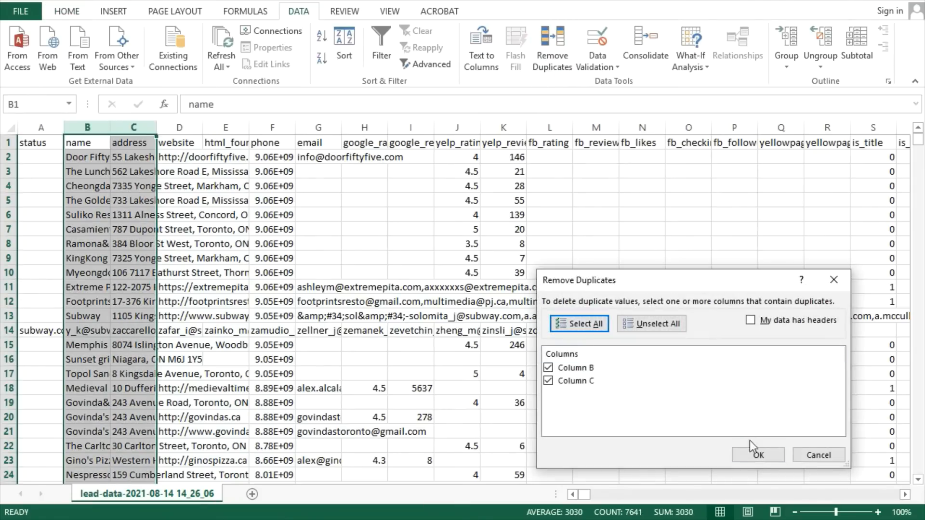
left_click(756, 452)
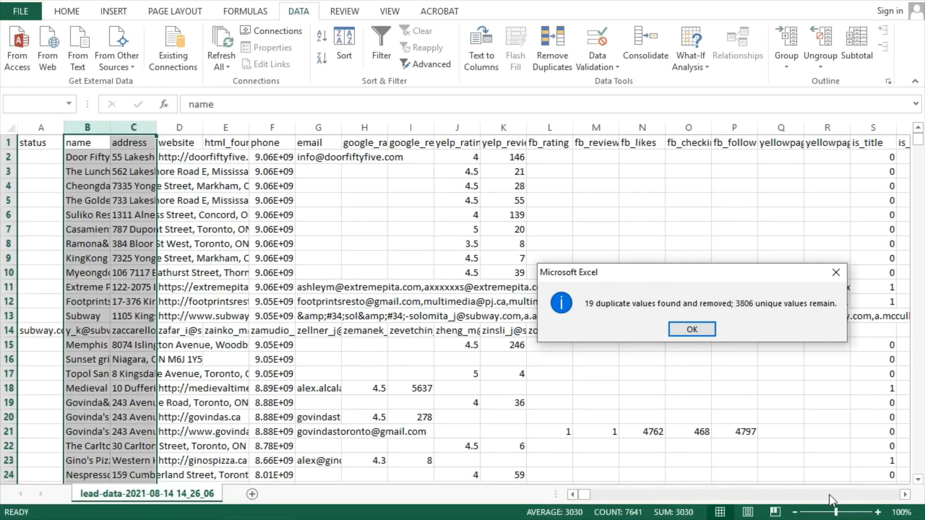
left_click(692, 329)
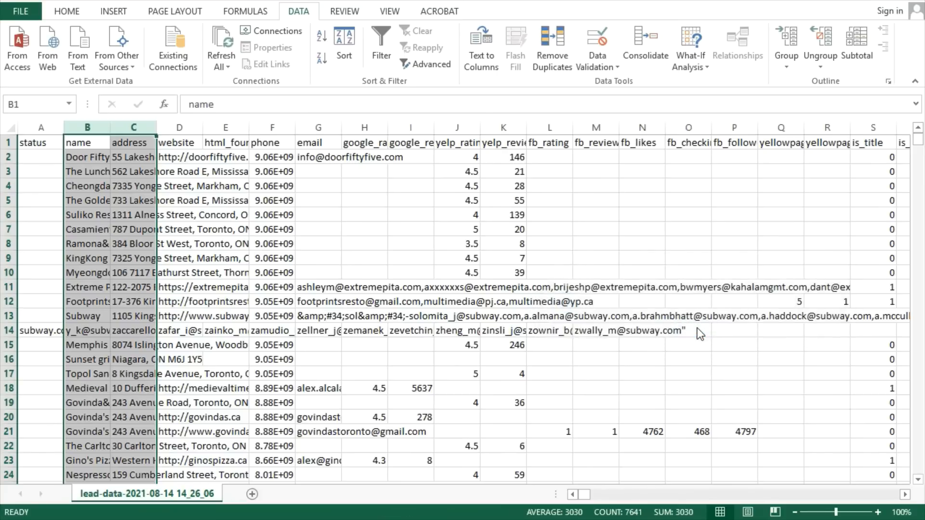
Filter the email column to hide the rows with blank email cells.
left_click(363, 226)
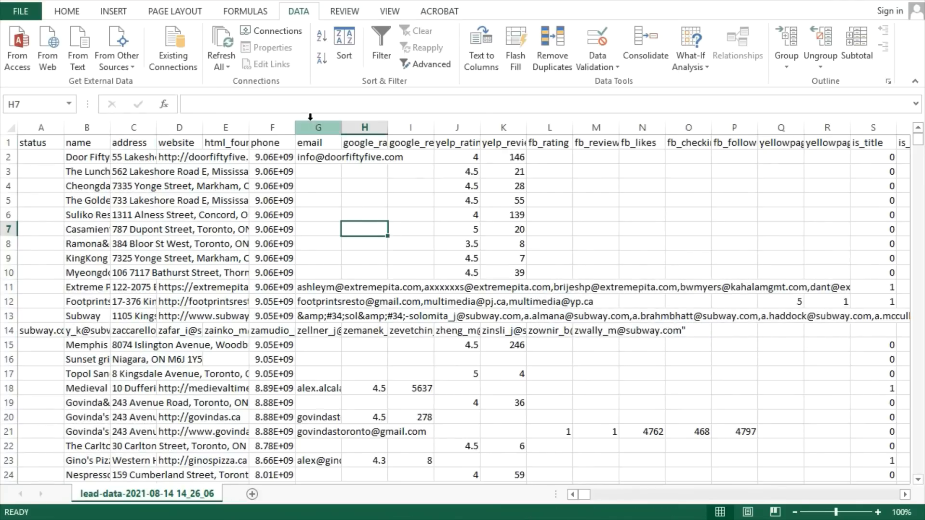
left_click(310, 128)
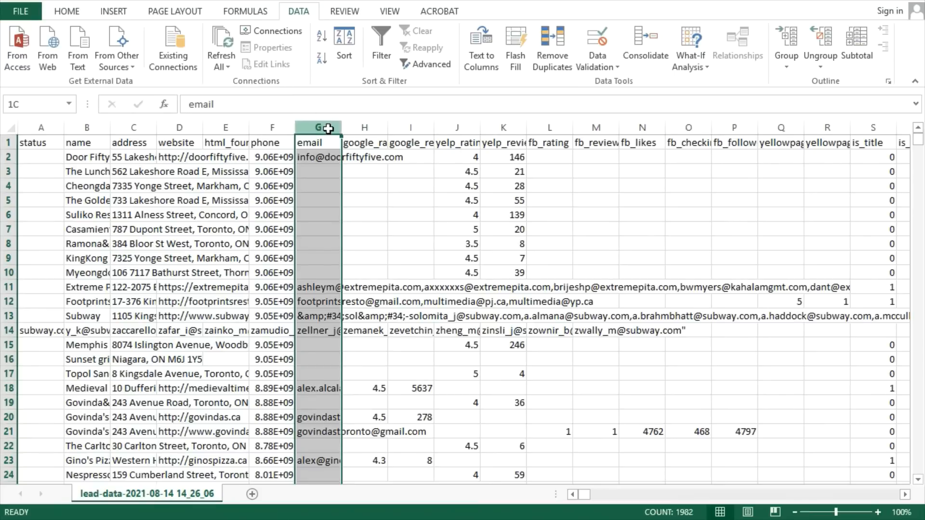
left_click(382, 45)
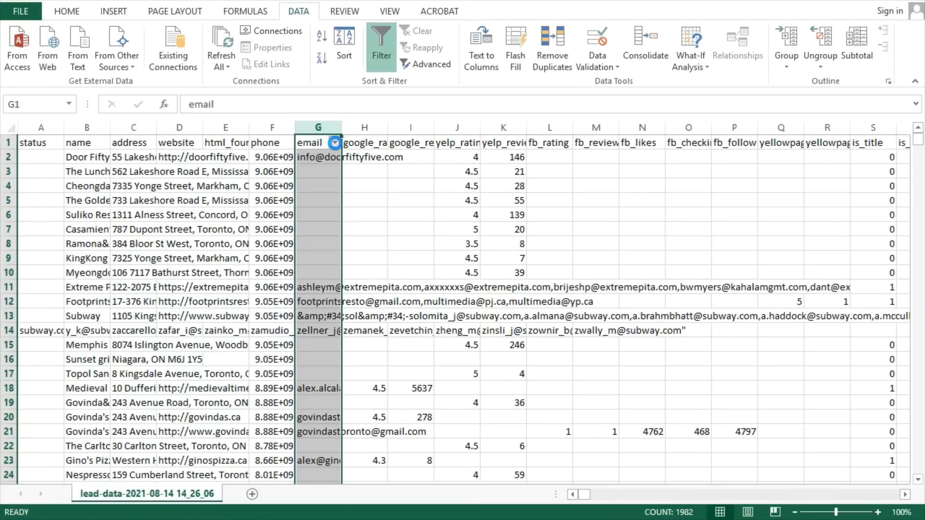
left_click(334, 142)
left_click_drag(331, 297, 329, 381)
left_click(217, 381)
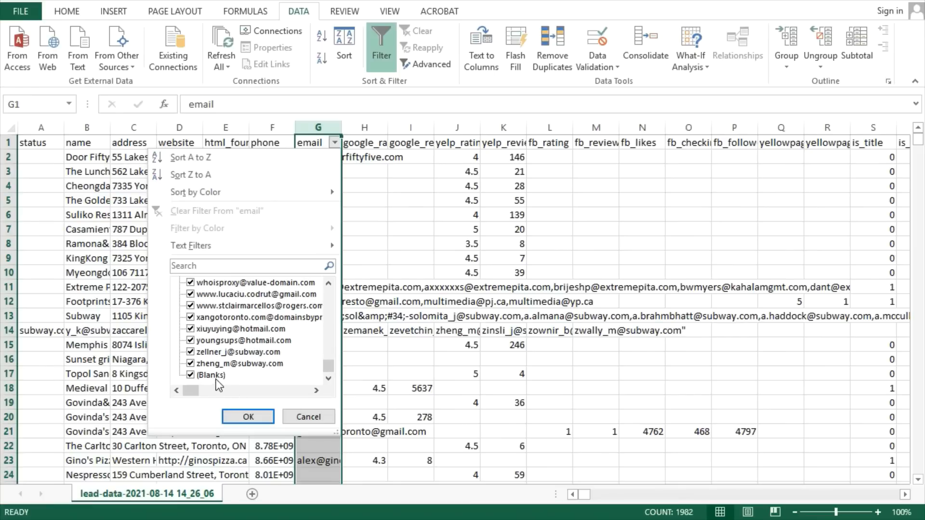
left_click(248, 416)
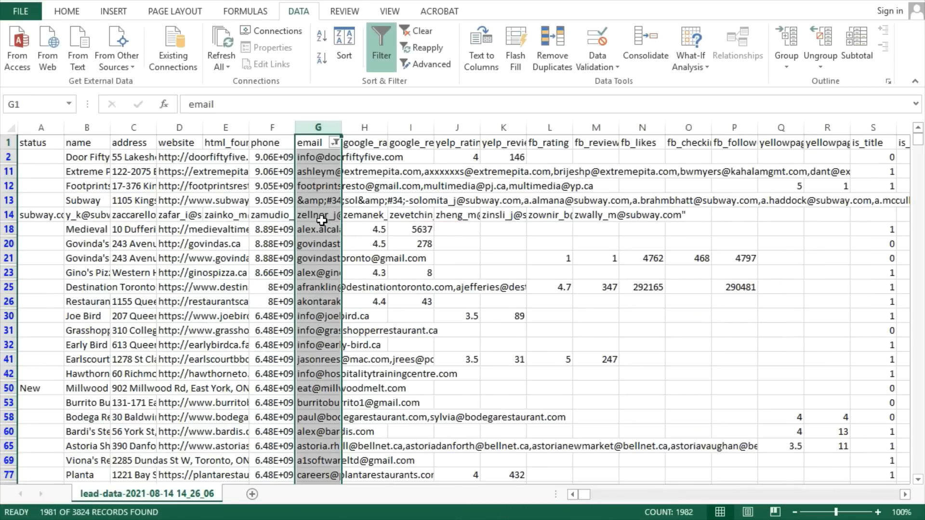
Examine the email addresses in the filtered lead list and return to its first row.
scroll(322, 220, "down", 5)
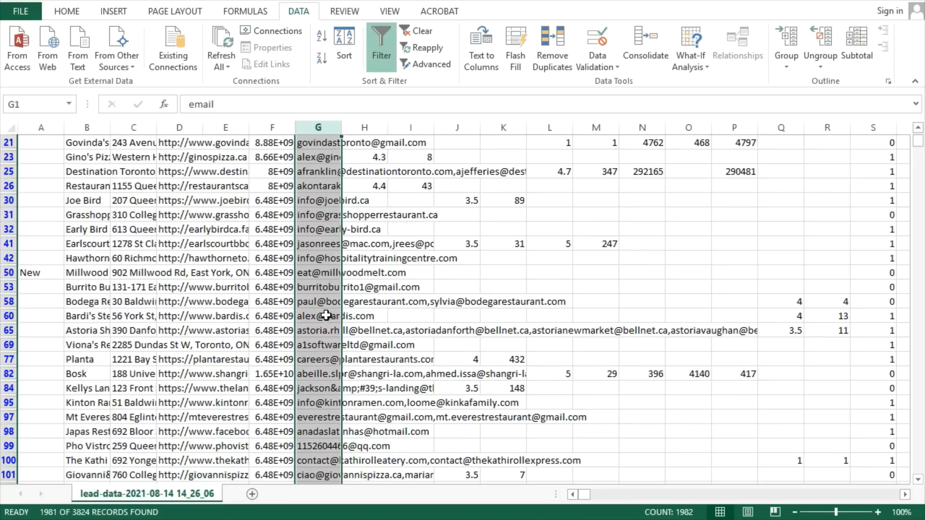
scroll(326, 206, "down", 1)
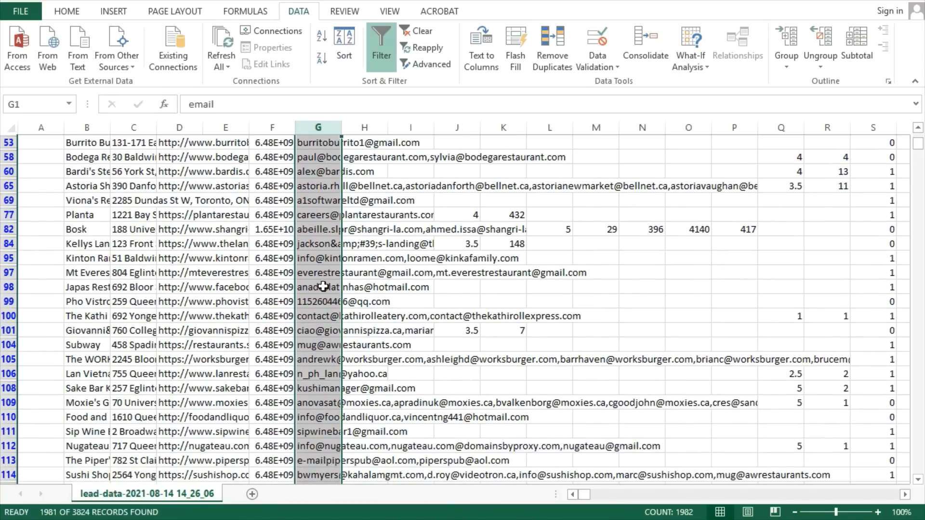
scroll(322, 322, "down", 1)
scroll(323, 322, "down", 5)
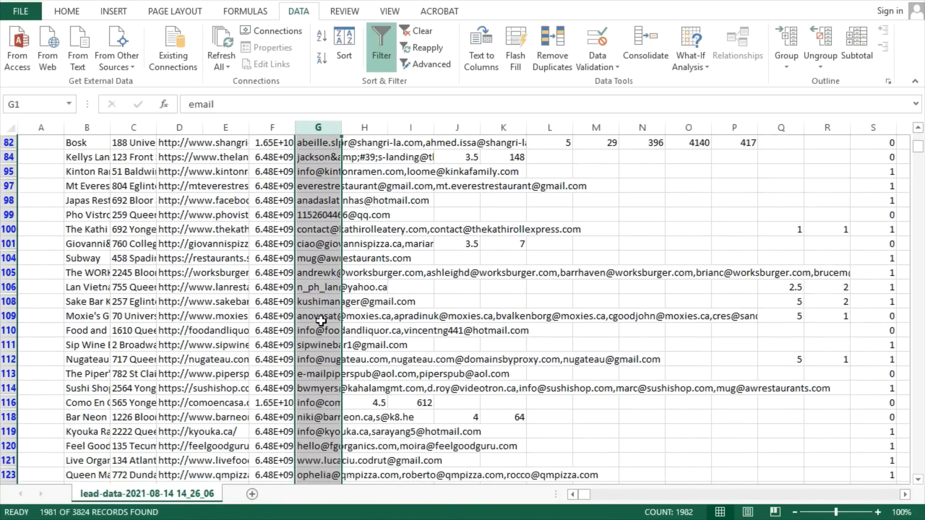
scroll(320, 321, "down", 5)
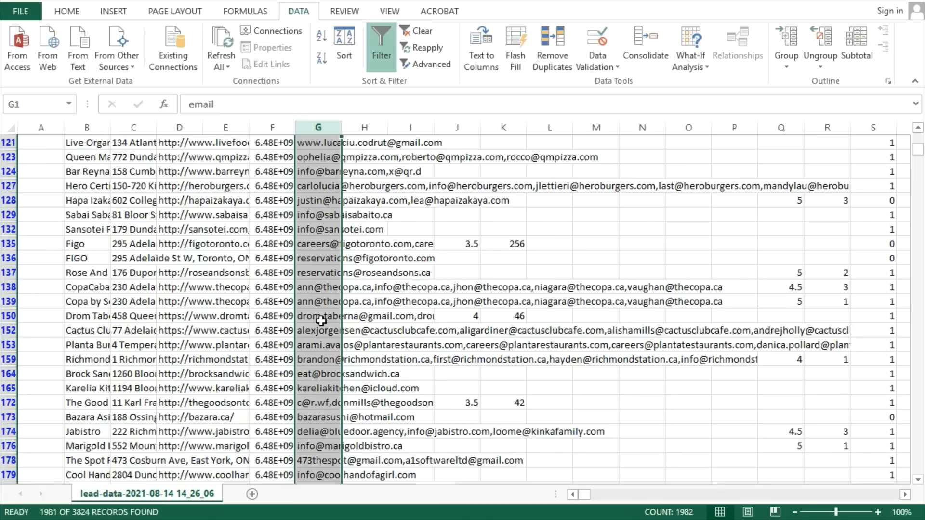
scroll(321, 320, "down", 2)
scroll(321, 320, "down", 5)
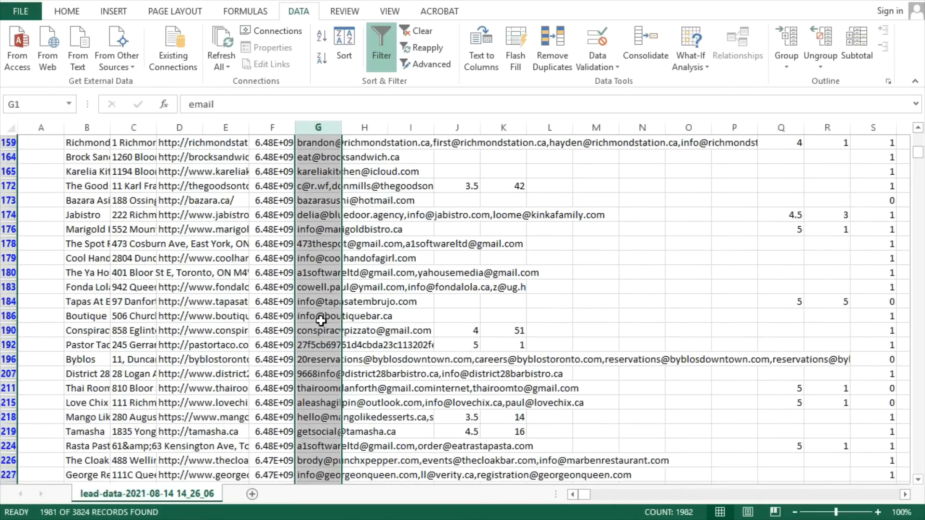
scroll(320, 321, "down", 4)
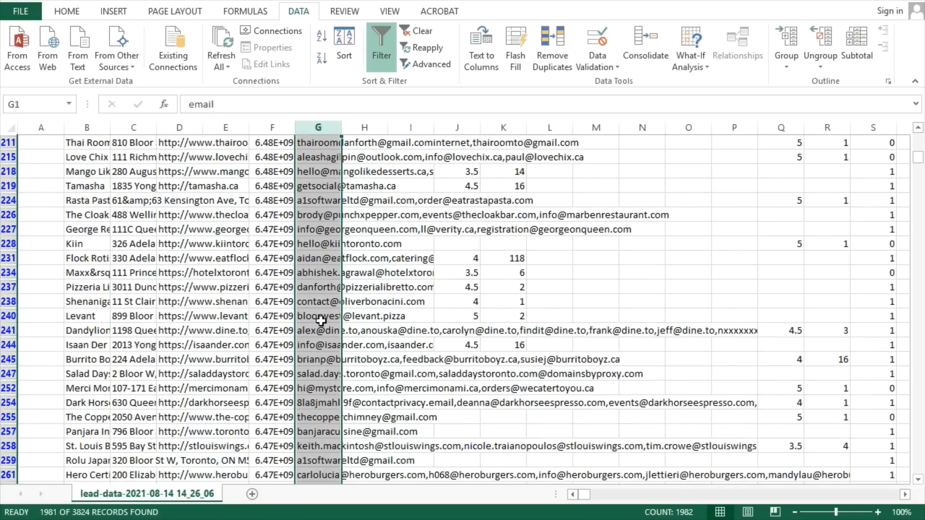
scroll(321, 320, "down", 12)
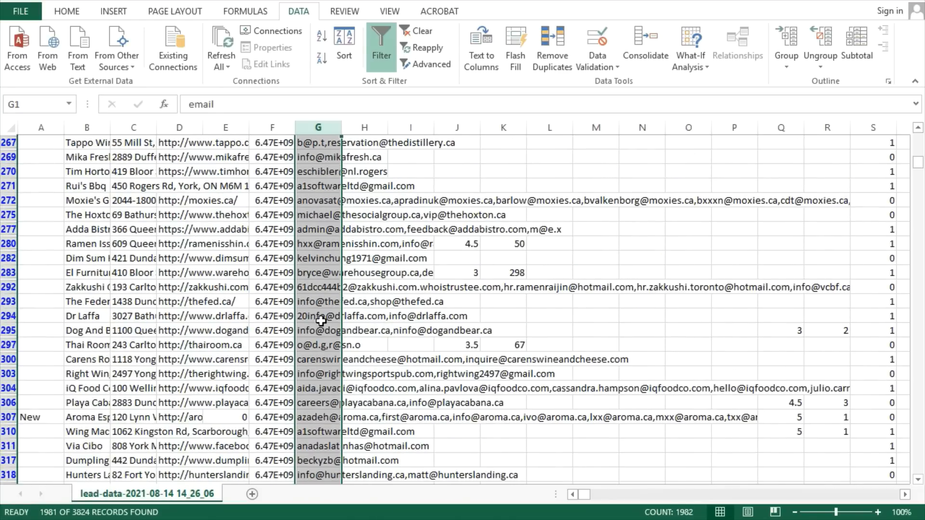
scroll(321, 321, "down", 6)
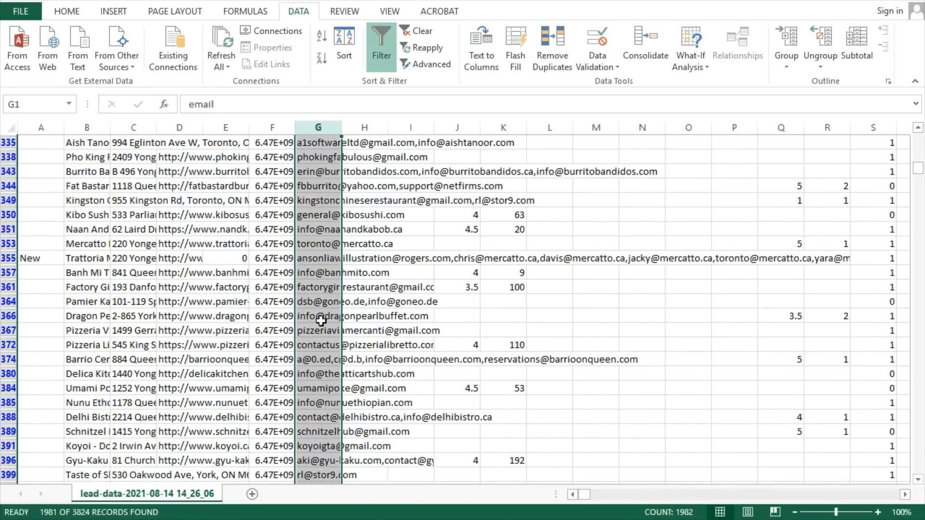
scroll(321, 320, "down", 4)
left_click_drag(918, 171, 918, 139)
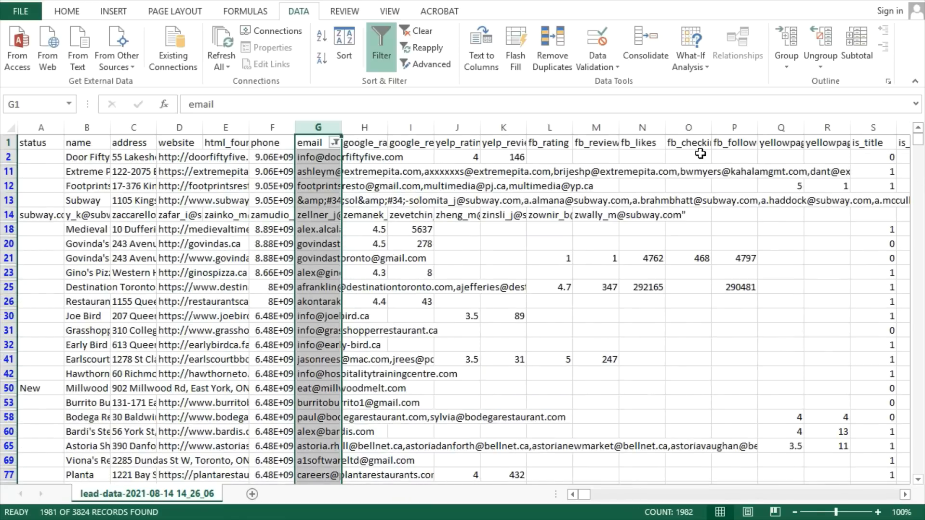
Copy the filtered email column into a blank Notepad++ document, replace every comma with \r\n, and check the end of the list.
key("ctrl+c")
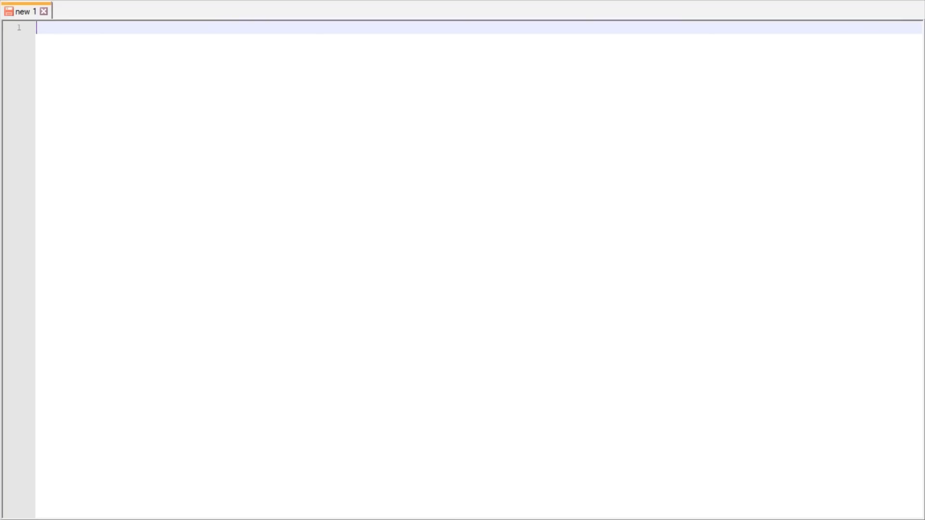
key("ctrl+v")
key("ctrl+h")
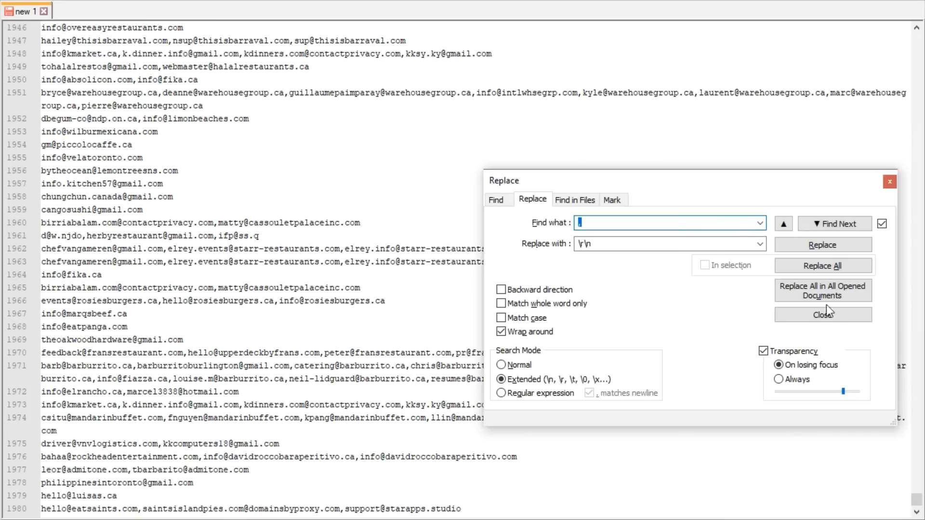
type(",")
left_click(822, 266)
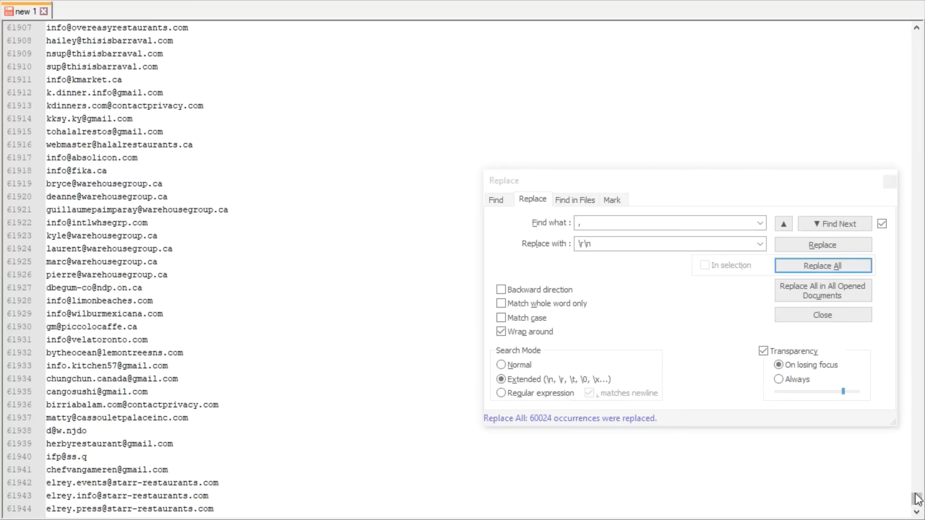
left_click(73, 507)
scroll(72, 506, "down", 20)
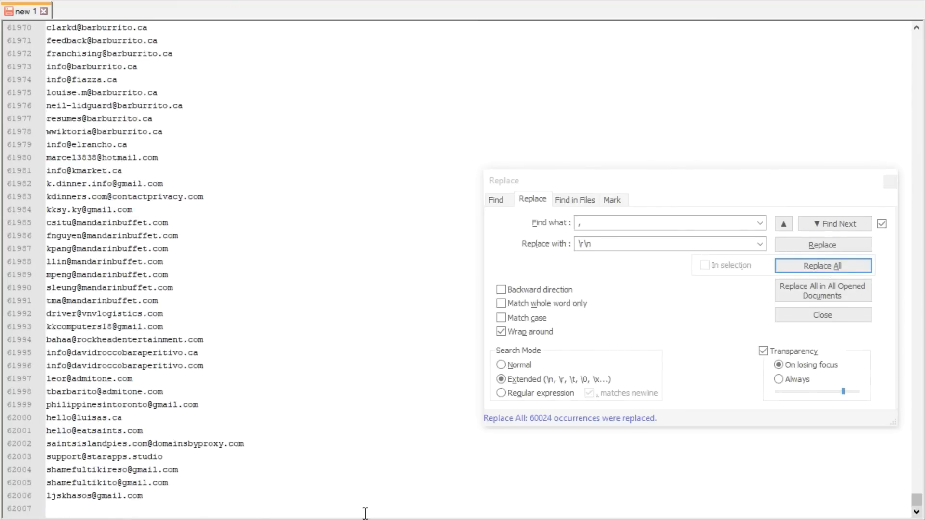
left_click(48, 495)
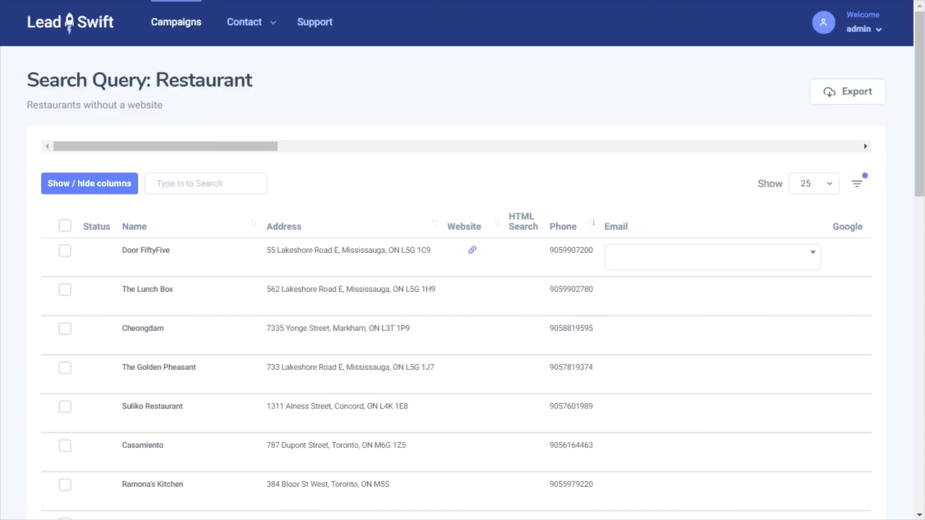
Review the columns that can be shown or hidden in the Restaurant search results, leaving the selection as is.
left_click(100, 191)
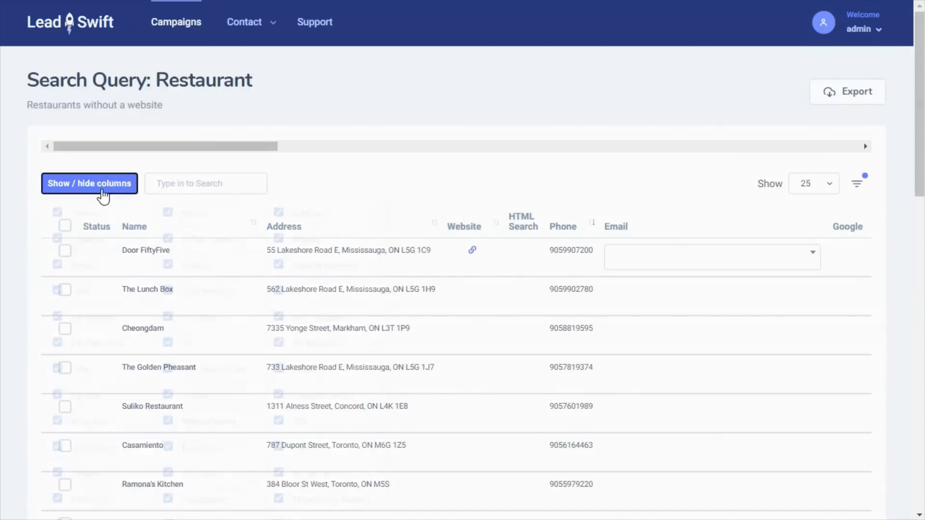
left_click_drag(921, 190, 920, 256)
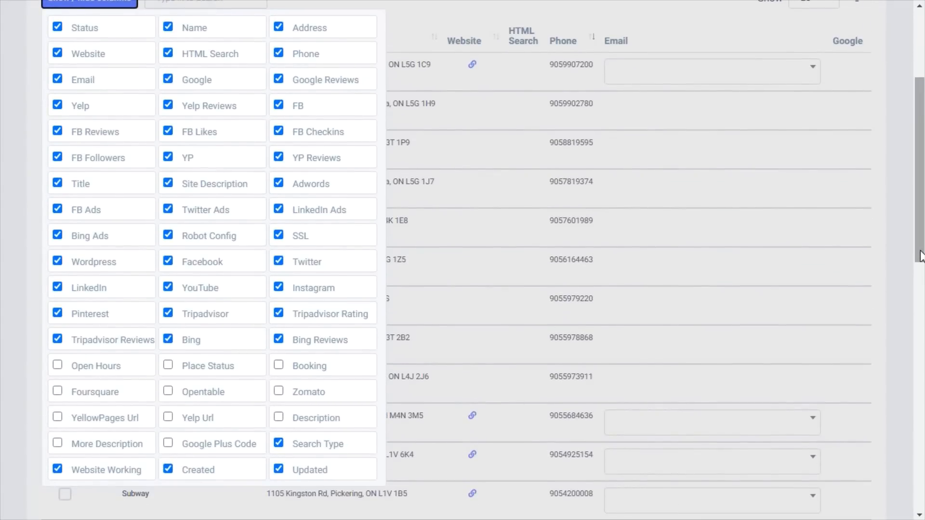
left_click(819, 248)
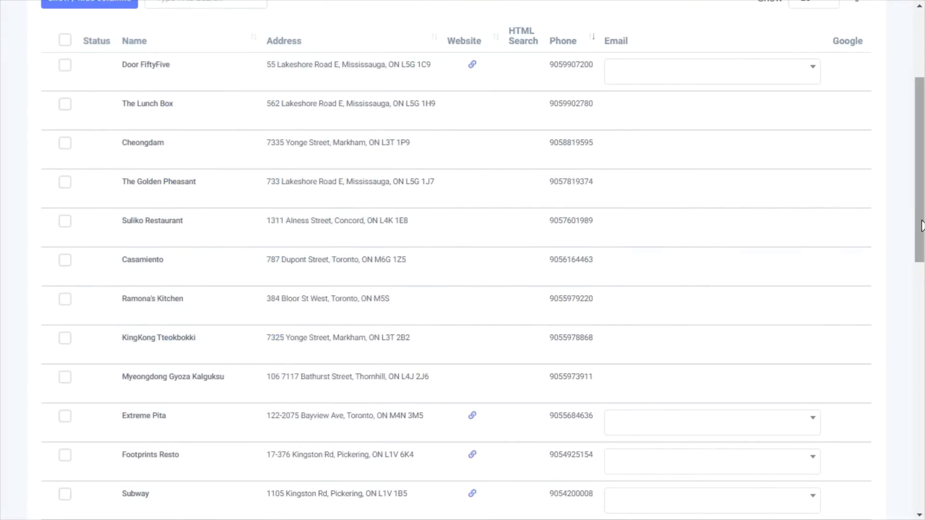
Page through the restaurant leads to page 4 and look across its social media and review columns.
left_click_drag(918, 225, 909, 461)
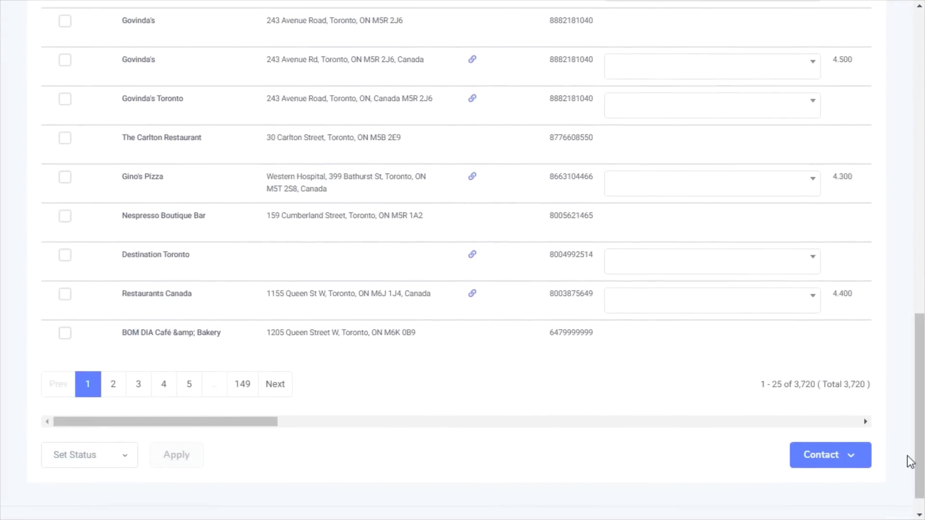
left_click(273, 389)
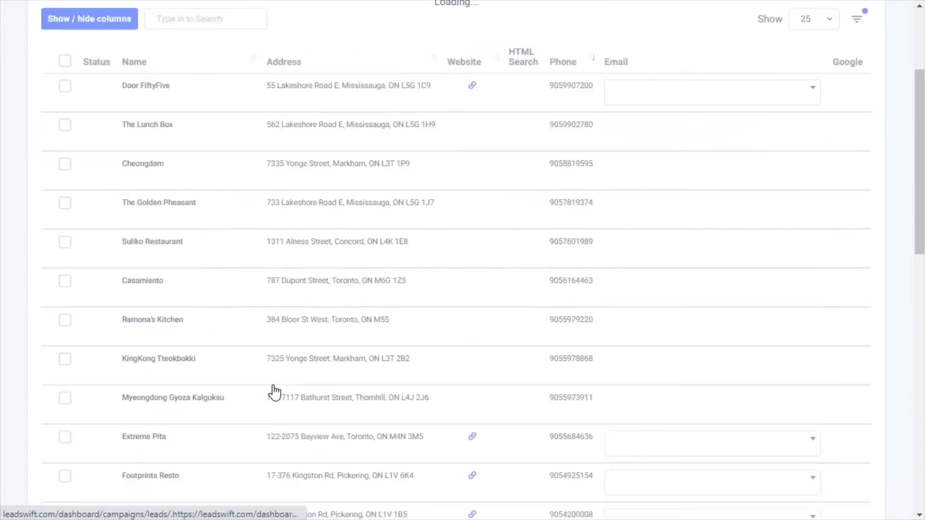
left_click_drag(918, 186, 910, 478)
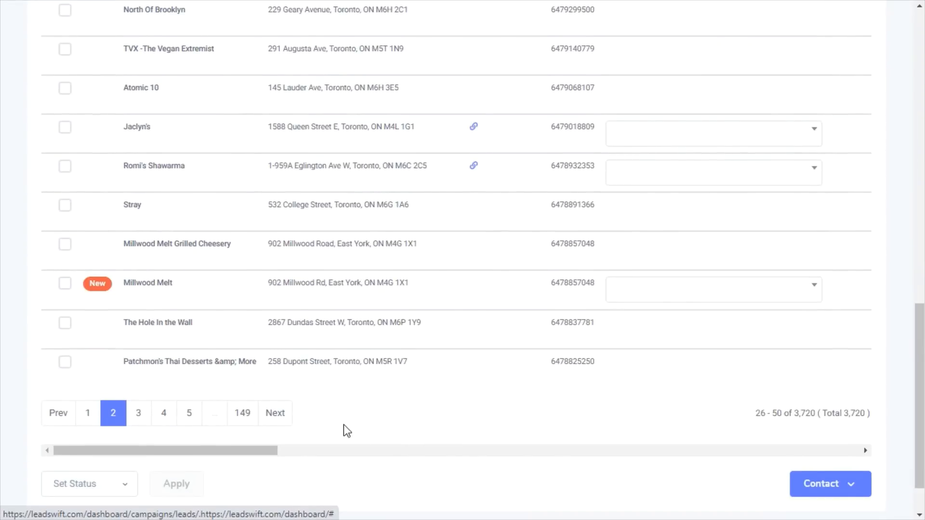
left_click(284, 417)
left_click_drag(918, 121, 910, 501)
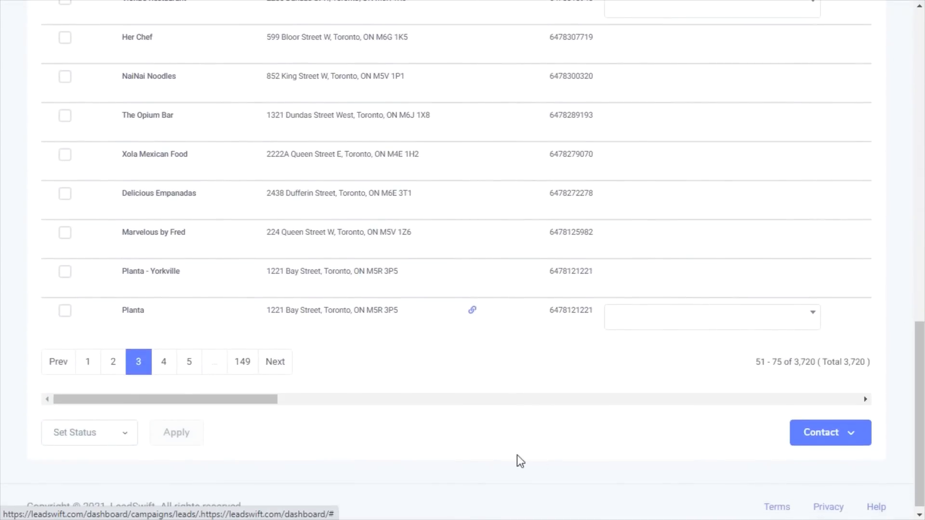
left_click(282, 366)
left_click_drag(919, 186, 921, 489)
left_click_drag(264, 411, 759, 423)
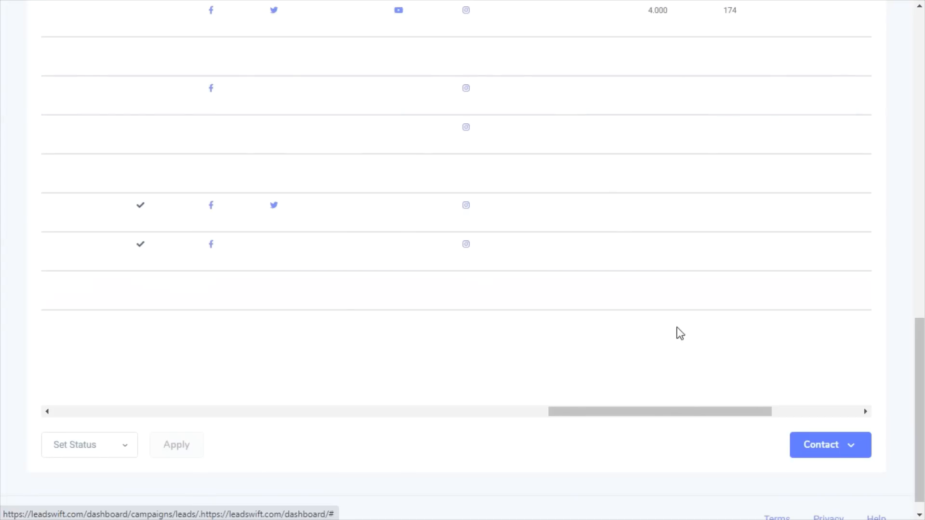
left_click_drag(689, 413, 147, 395)
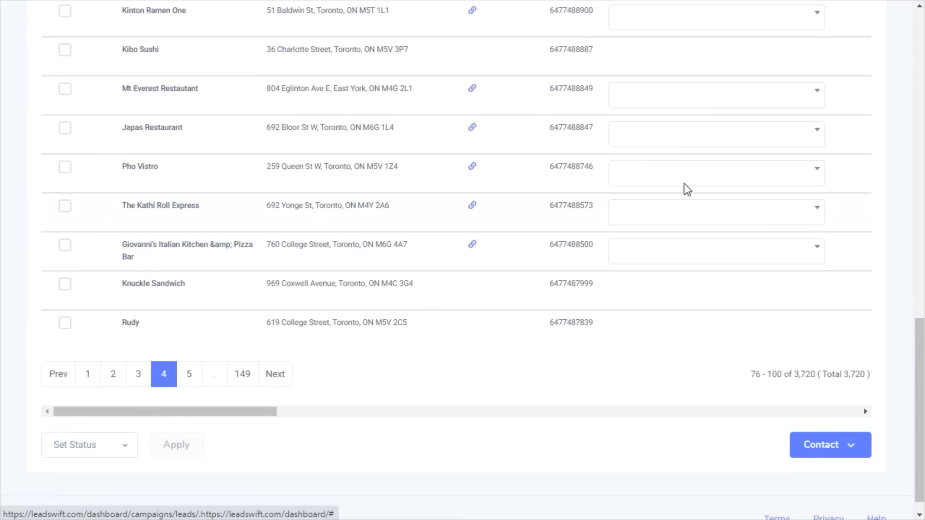
Inspect the email entries for the Mt Everest, Japas Restaurant, Pho Vistro and The Kathi Roll Express leads.
left_click(794, 98)
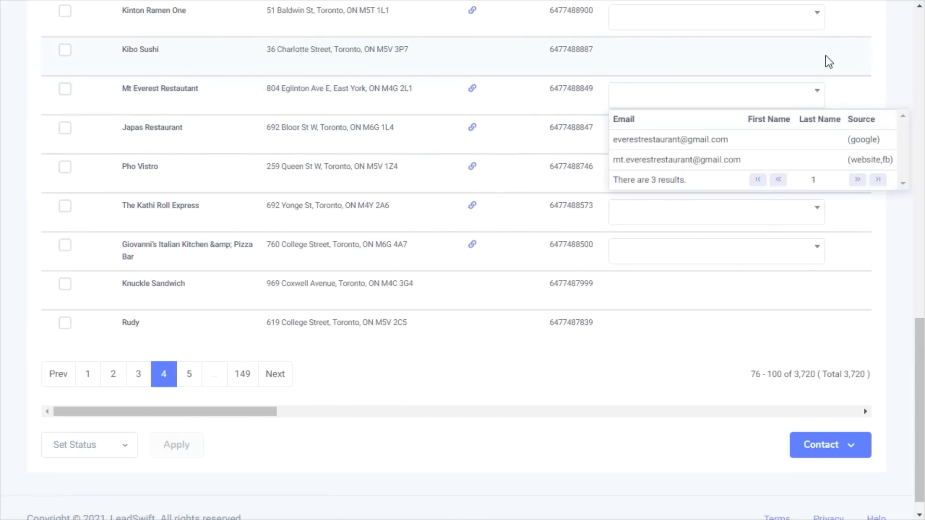
left_click(756, 135)
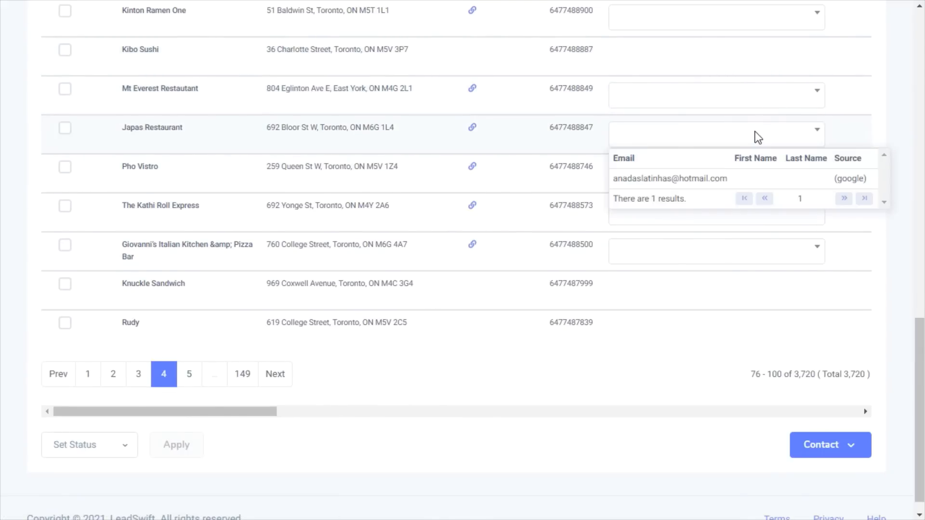
left_click(869, 113)
left_click(776, 175)
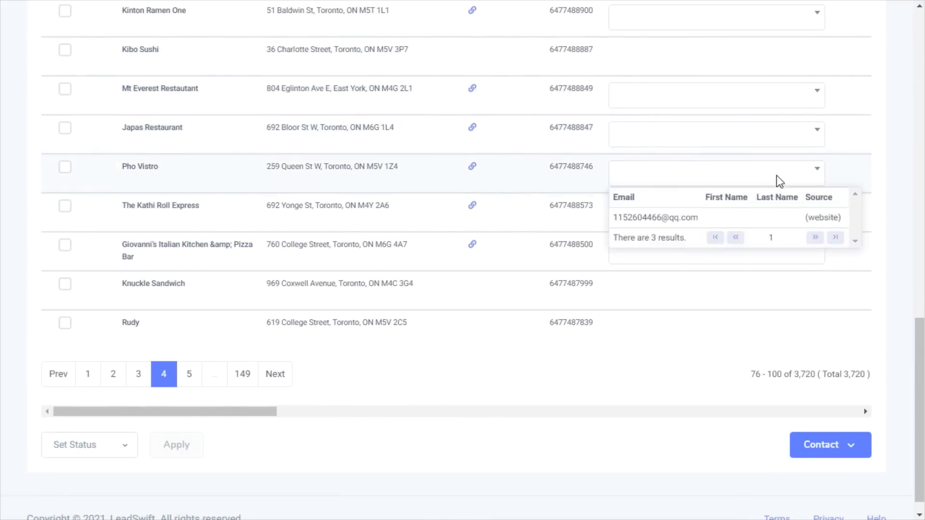
left_click(868, 166)
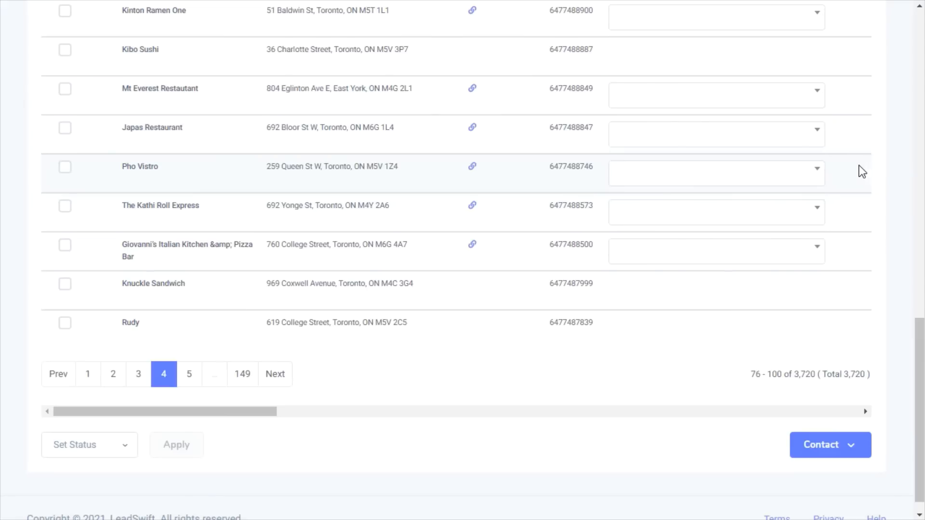
left_click(785, 211)
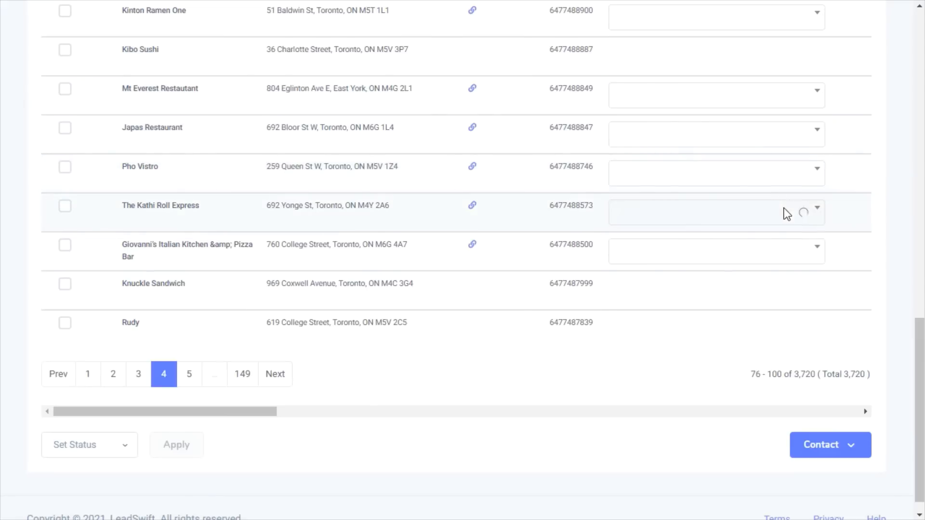
left_click(862, 196)
Review the available lead filter options and close them without applying any.
left_click_drag(918, 332, 918, 26)
left_click(858, 184)
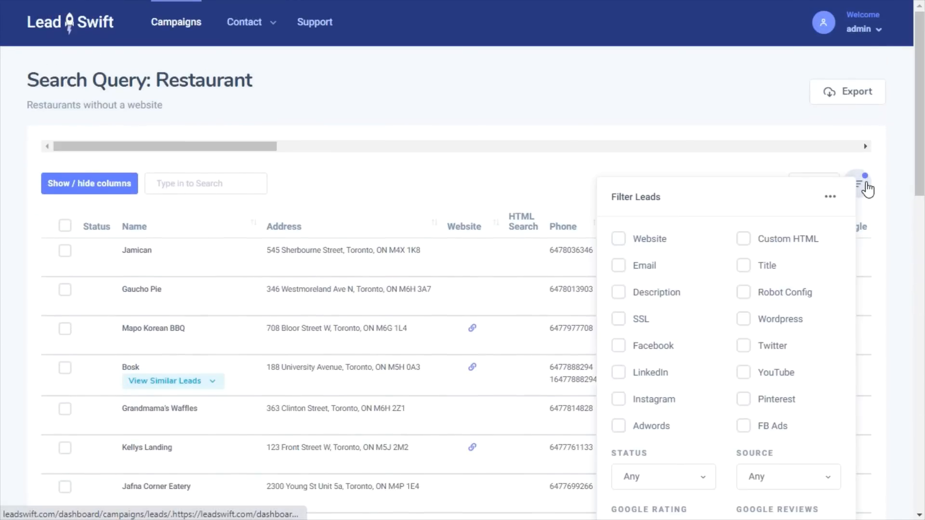
left_click_drag(920, 164, 922, 134)
left_click(901, 264)
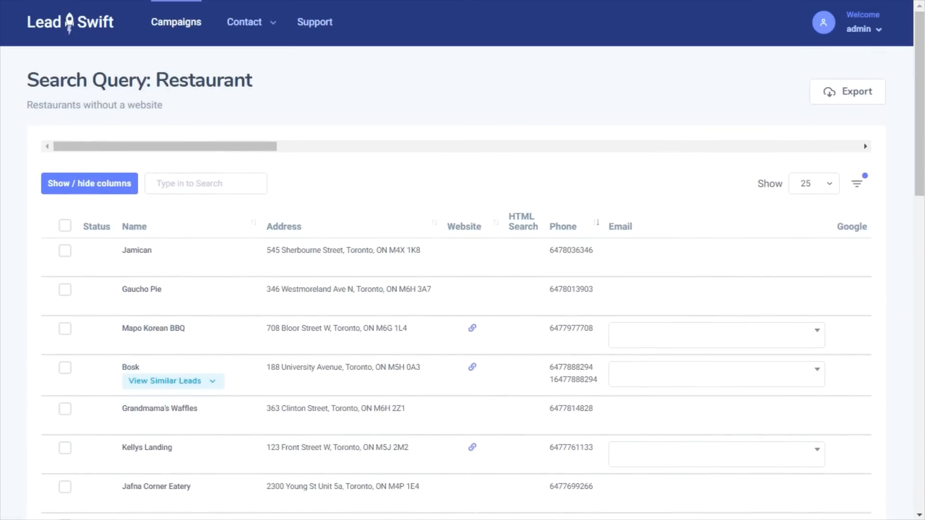